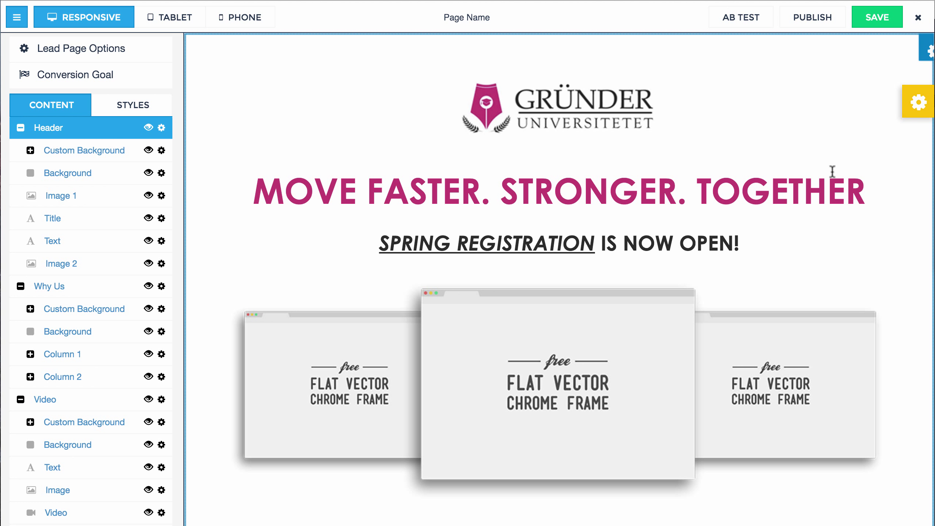
- Open the TemplateLauncher control panel and view the template's how-to video, closing it again
click(917, 108)
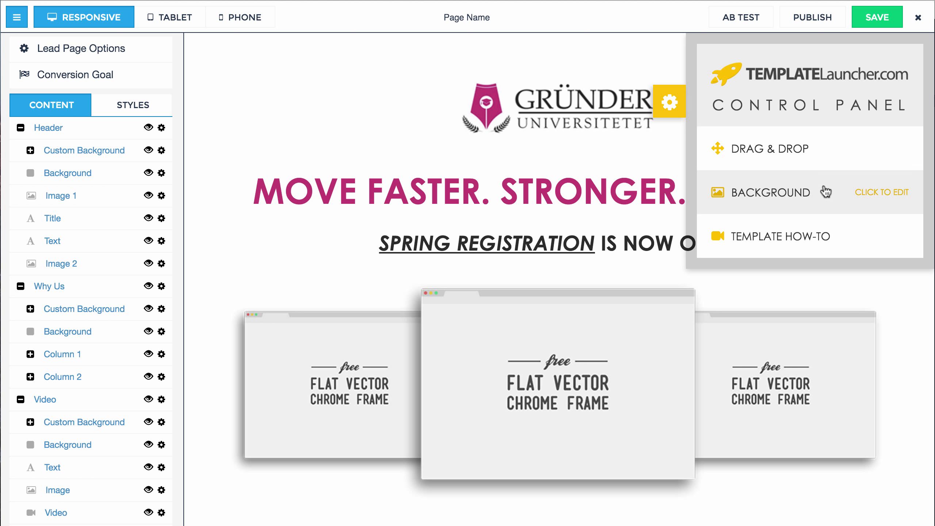
click(769, 236)
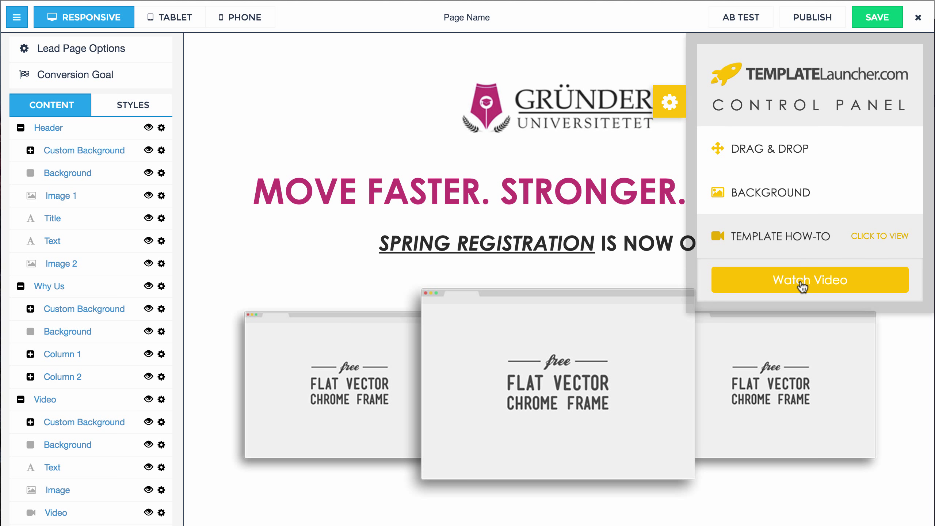
click(801, 286)
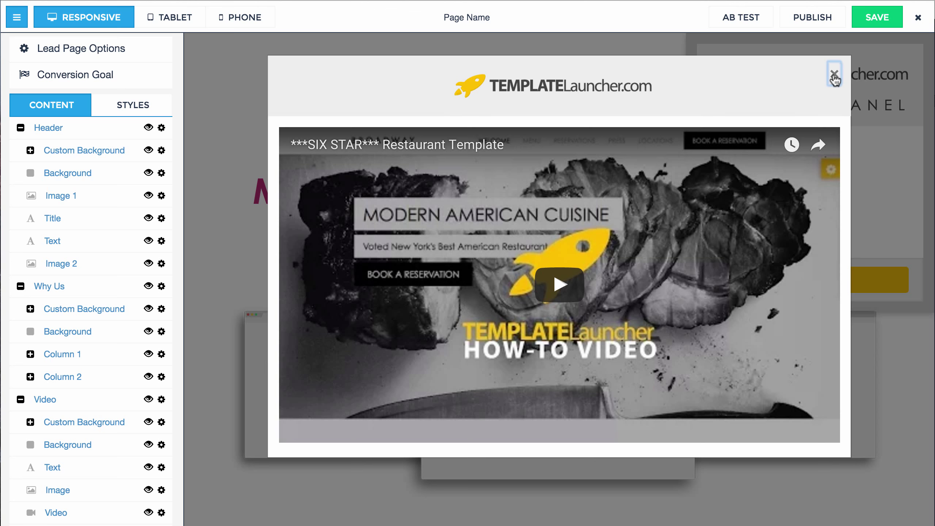
click(834, 76)
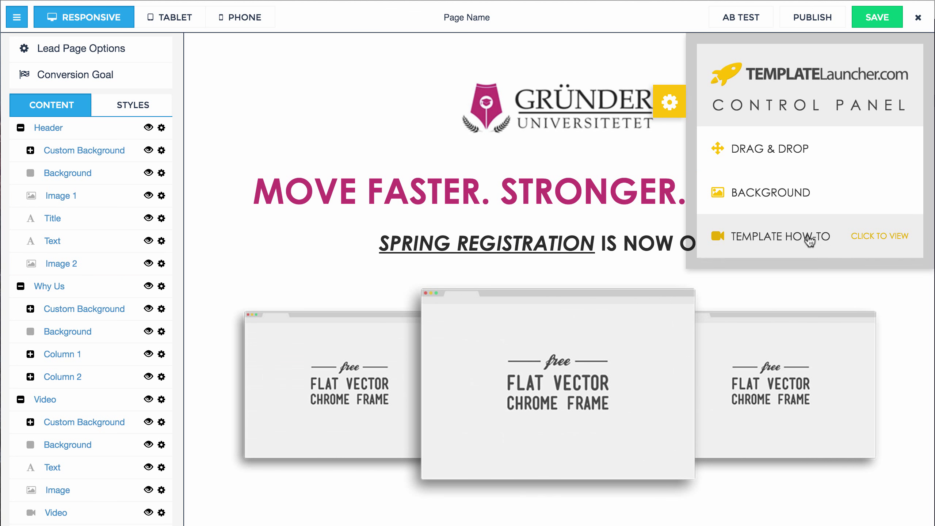
- Reorder the page sections so that Why Us comes before the Header
click(747, 169)
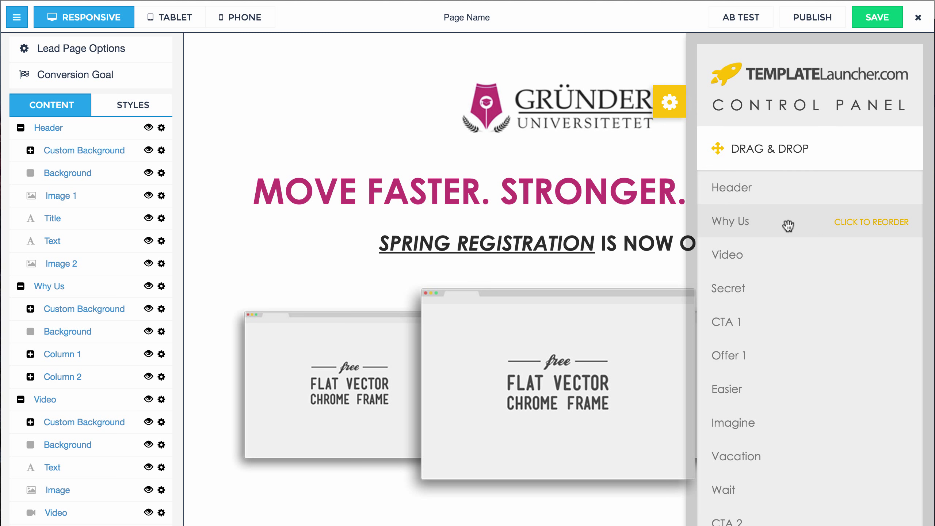
drag(789, 222, 802, 180)
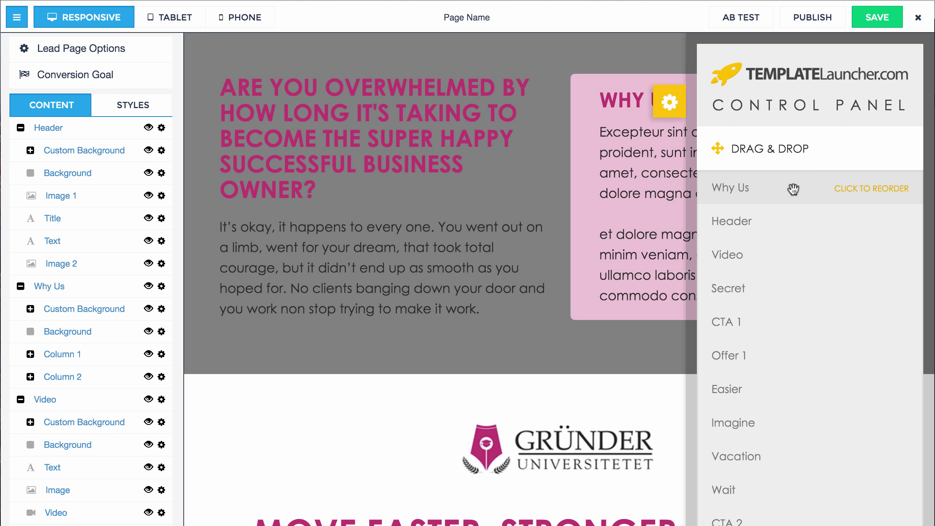
- Swap the two columns within the Why Us section so Column 2 comes before Column 1, and close the section ordering list
click(793, 189)
drag(788, 250, 795, 213)
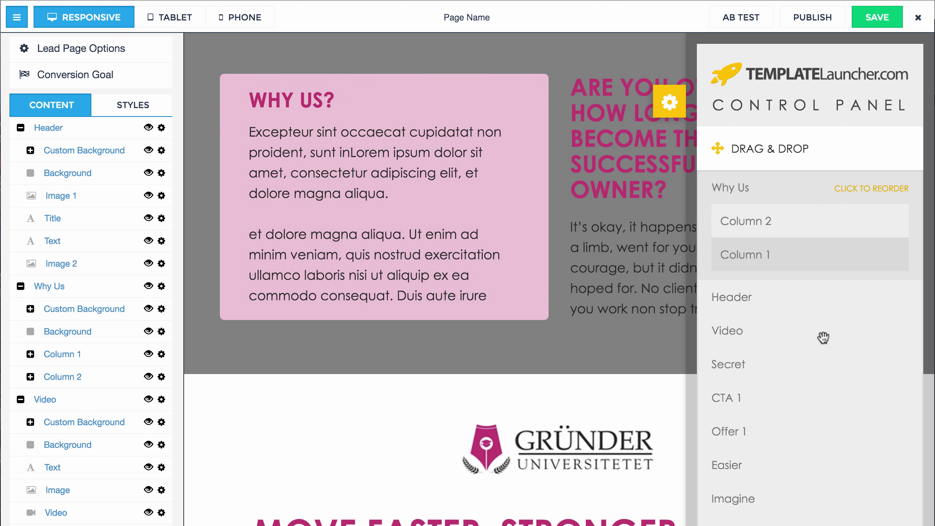
click(778, 186)
scroll(774, 253, down, 2)
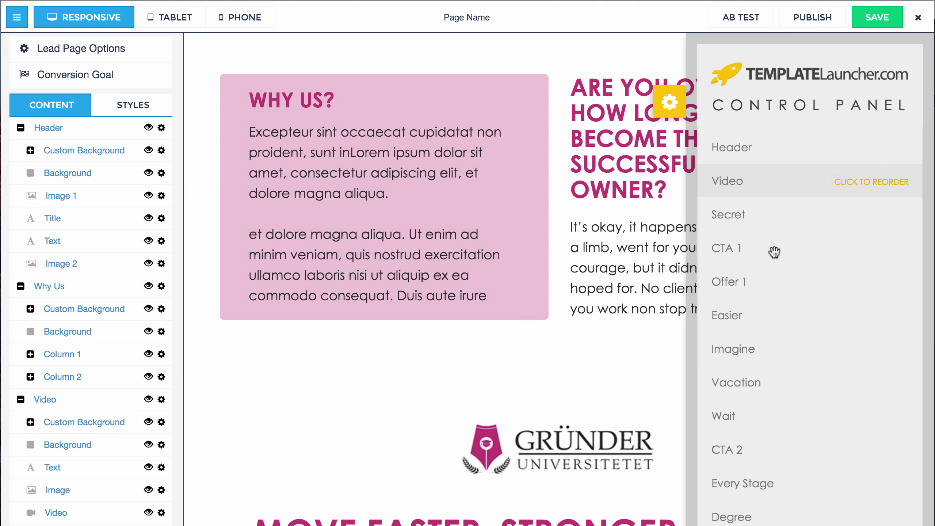
scroll(774, 252, down, 3)
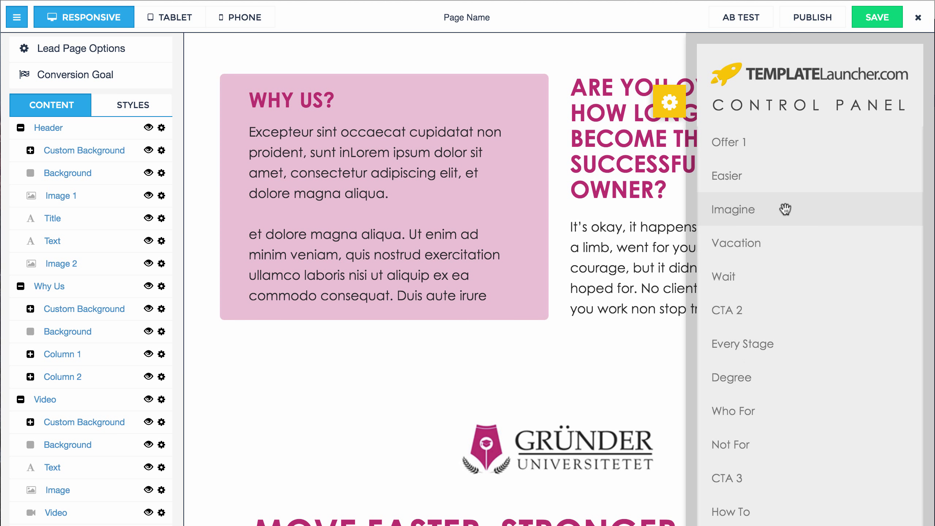
scroll(788, 209, up, 5)
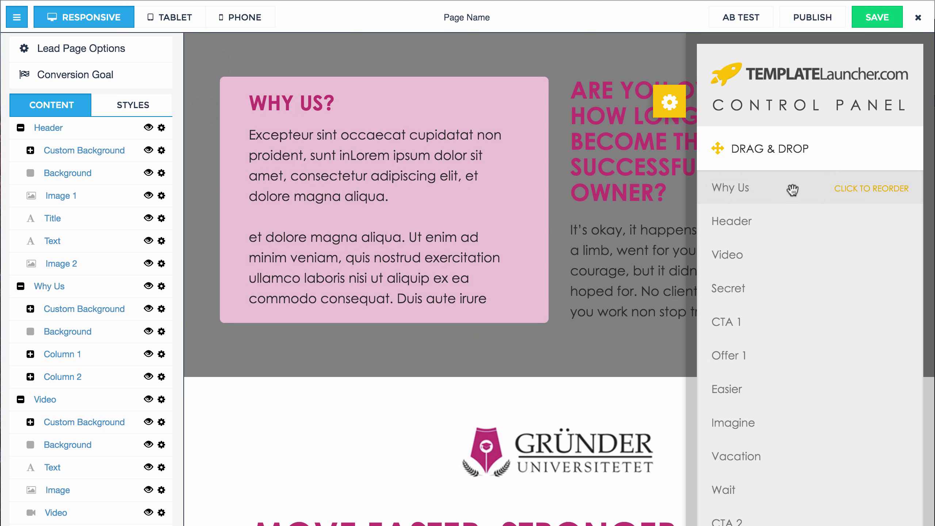
click(791, 151)
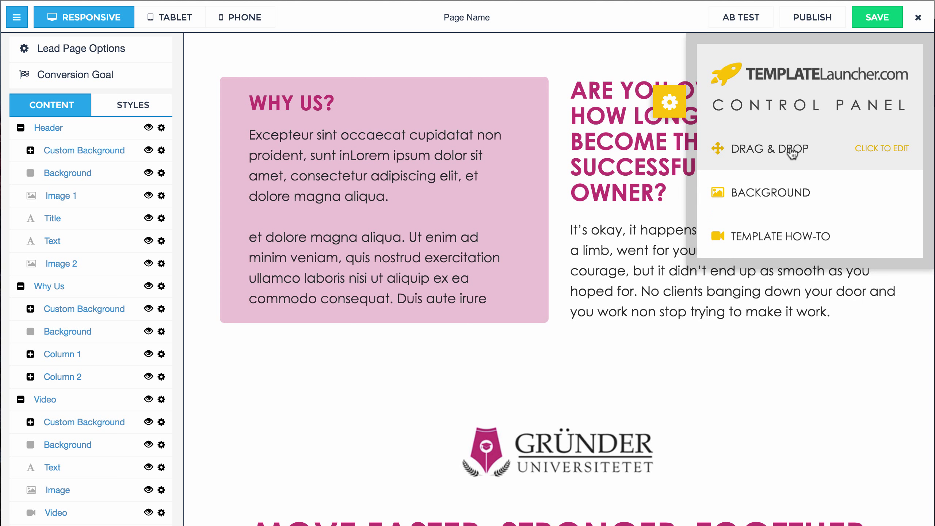
- Open the background settings and examine the Header's options for parallax scrolling, overlay opacity and background type
click(773, 195)
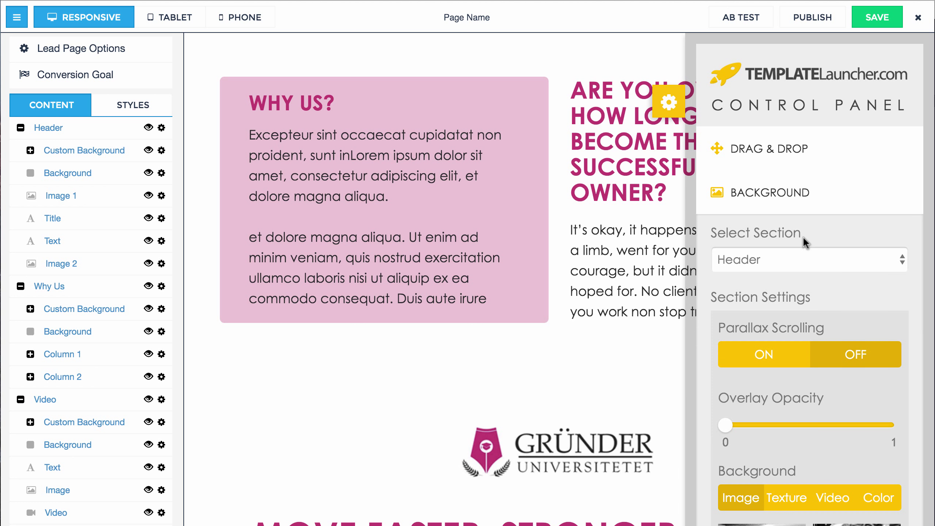
scroll(803, 243, down, 2)
scroll(804, 243, down, 2)
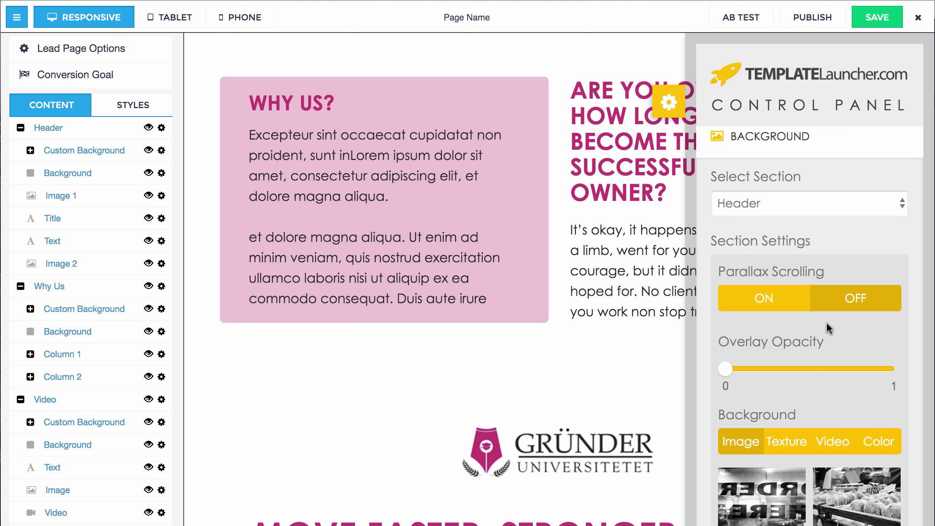
scroll(822, 322, down, 1)
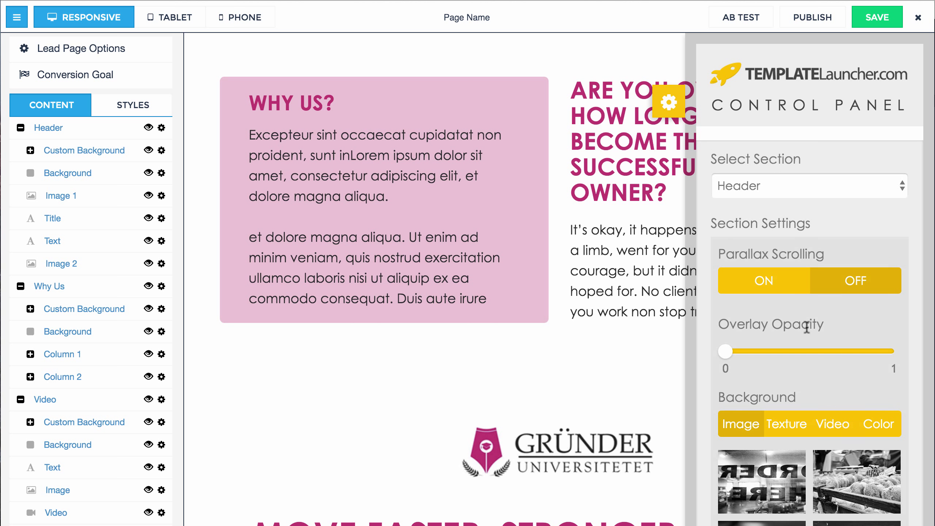
scroll(803, 320, up, 4)
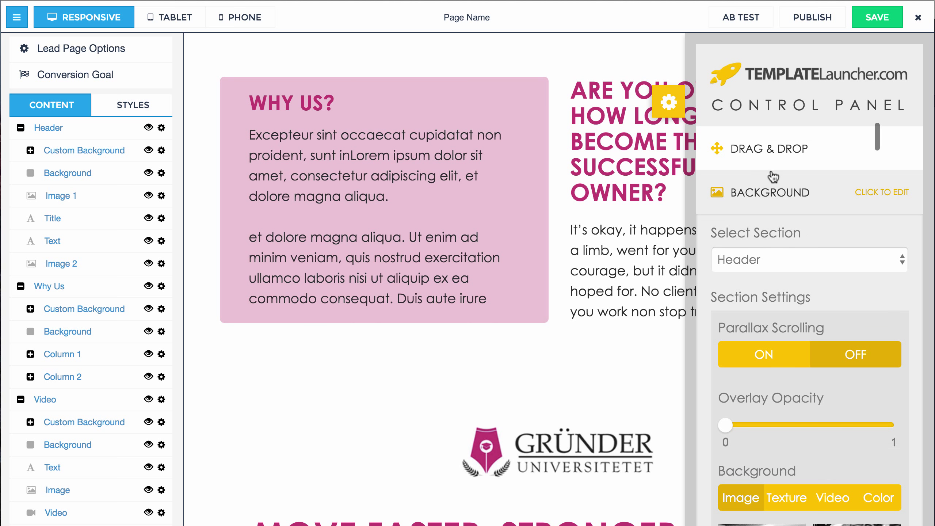
- Move the Header section back above Why Us and close the section ordering list
click(775, 152)
drag(775, 228, 779, 175)
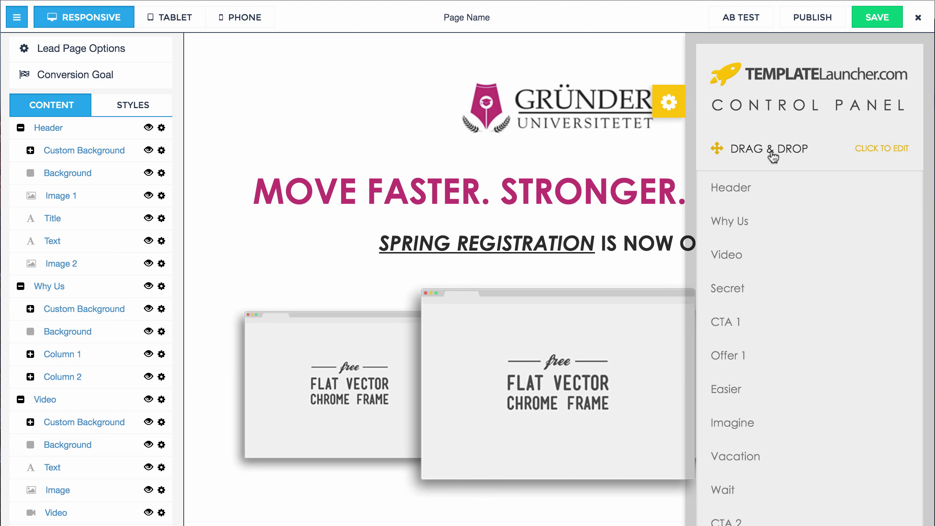
click(773, 151)
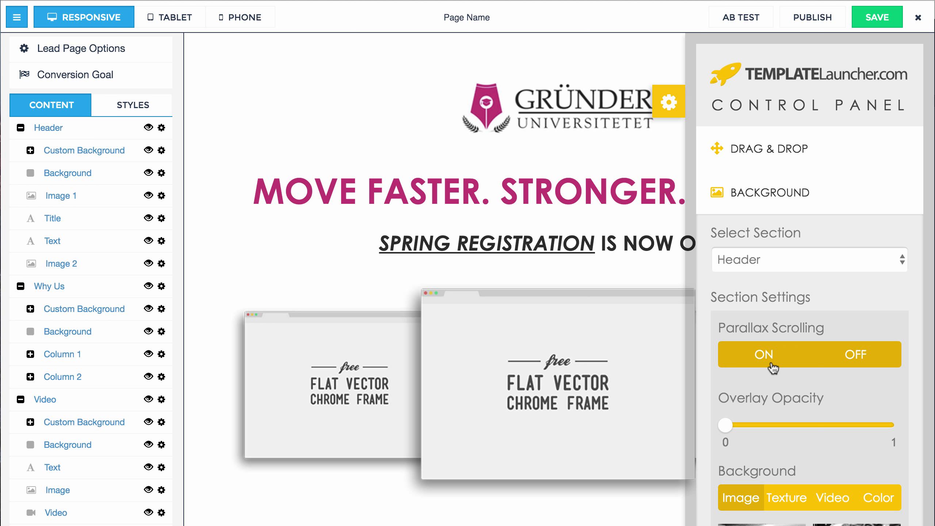
- Try the bakery photo as the Header's background image, and settle on the black-and-white ORDER HERE sign image
scroll(775, 366, down, 3)
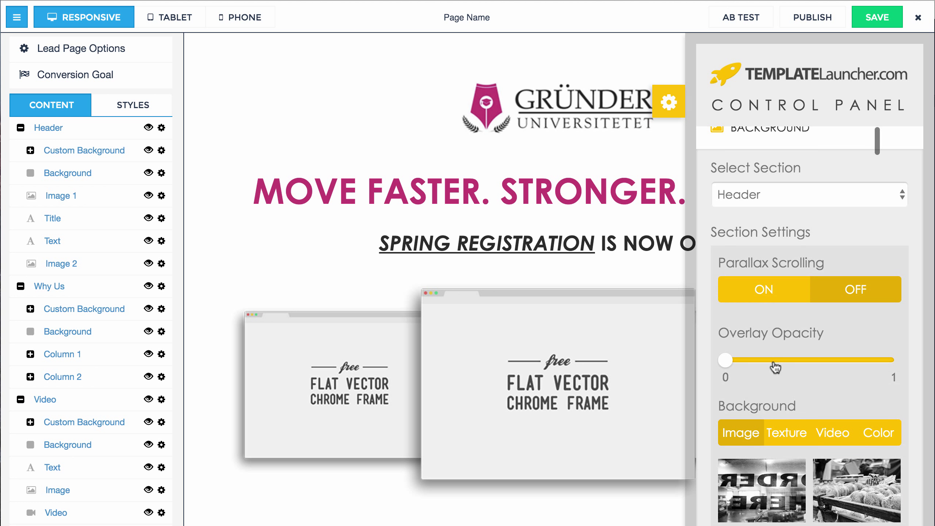
click(771, 487)
click(843, 492)
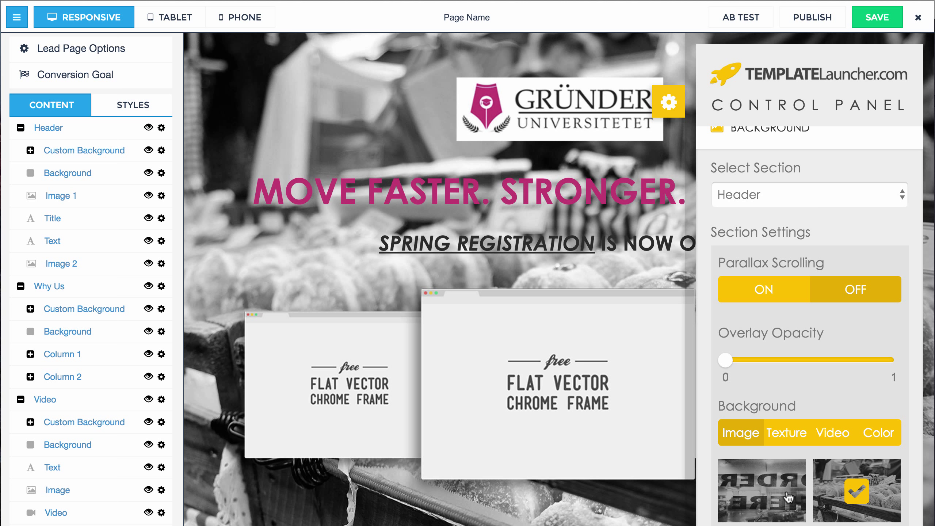
click(787, 497)
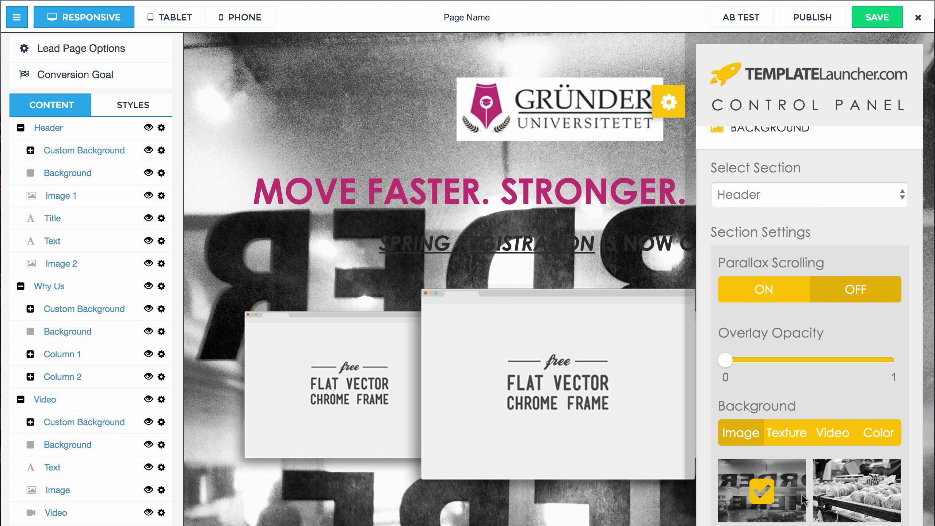
- Preview how the Header's background scrolls with Parallax Scrolling off, and again with it turned on
click(567, 293)
scroll(569, 293, down, 2)
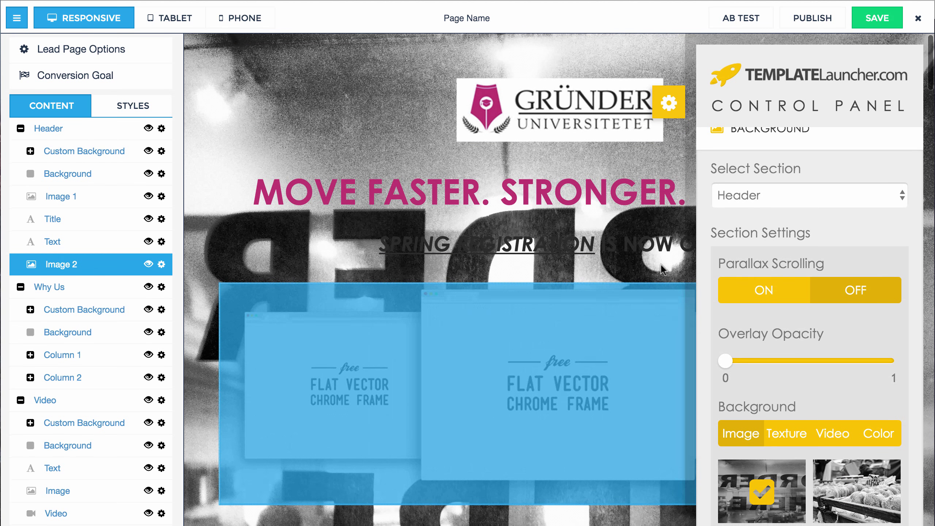
scroll(769, 306, up, 2)
scroll(469, 277, down, 4)
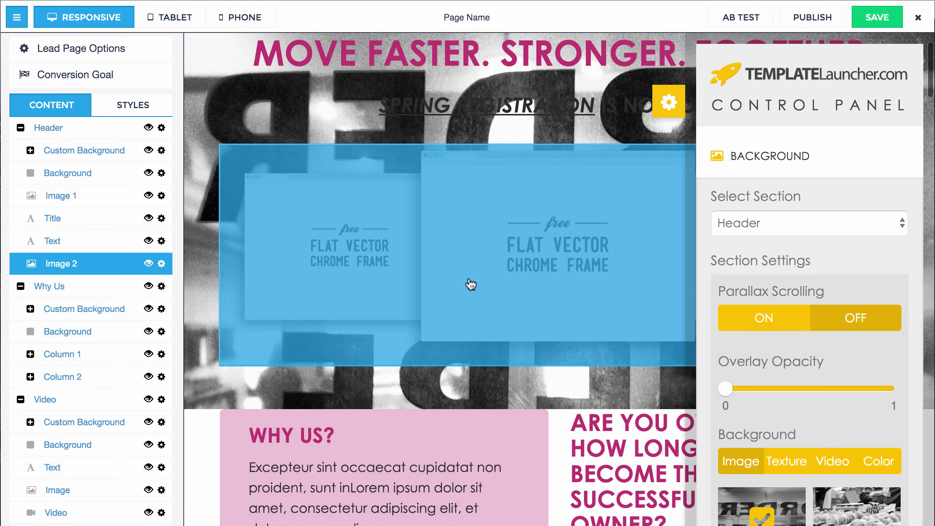
scroll(472, 282, up, 5)
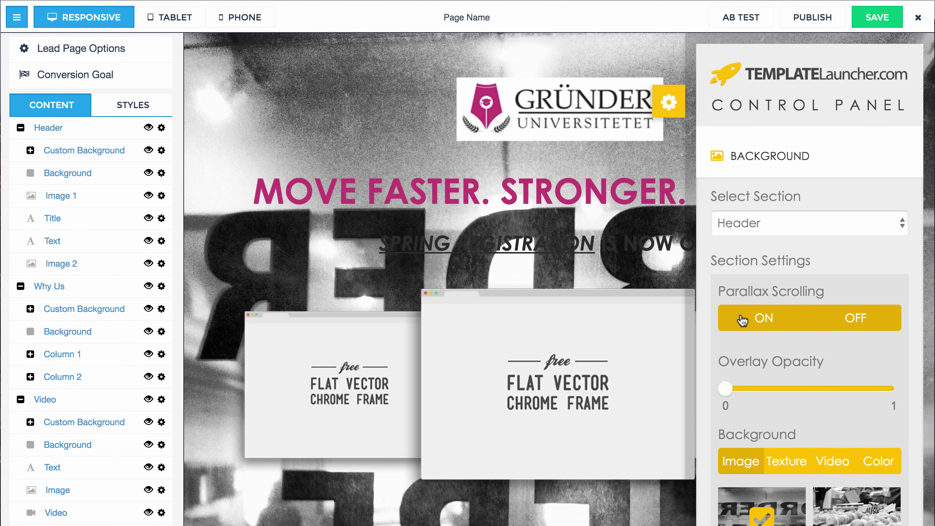
scroll(435, 254, down, 10)
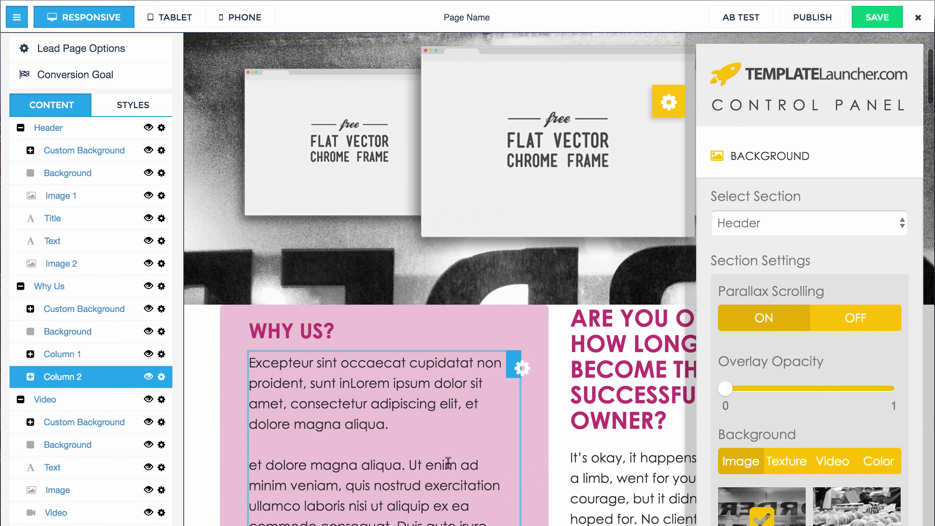
scroll(209, 250, up, 10)
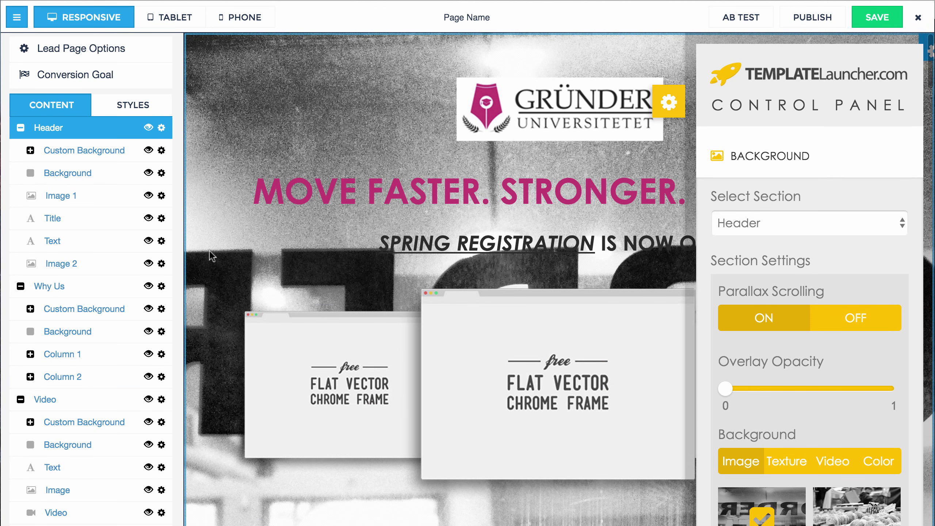
- Turn off Parallax Scrolling for the Header and raise its overlay opacity to about 0.6
click(832, 325)
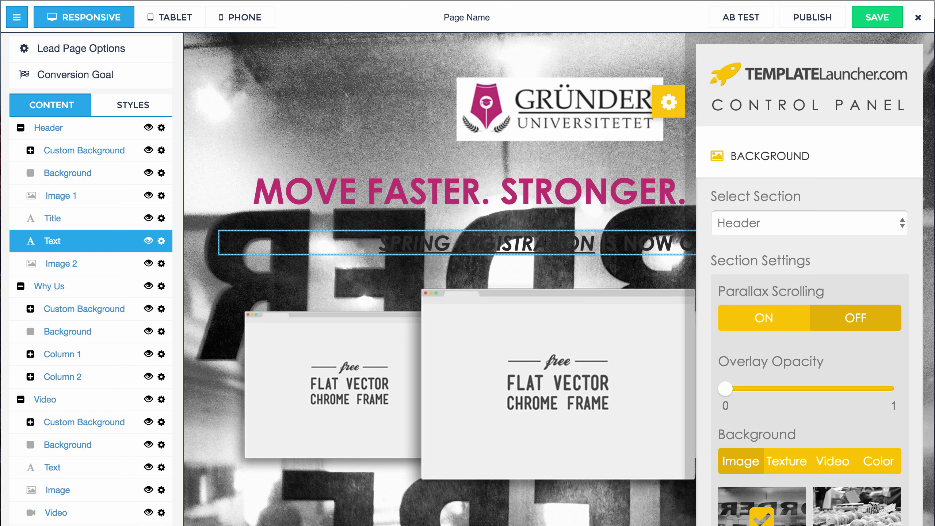
drag(728, 388, 826, 386)
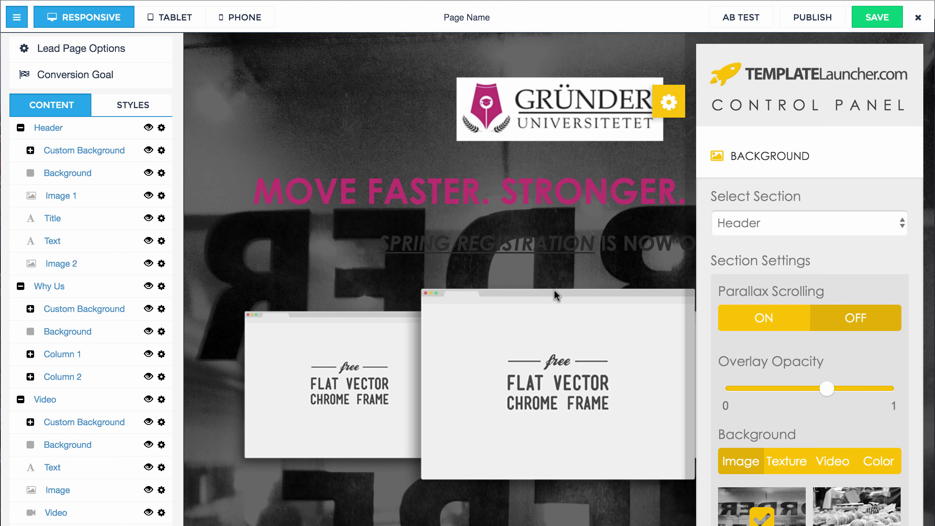
- Try the Automatic highlight colour on part of the Header's "SPRING REGISTRATION IS NOW OPEN!" line
click(428, 244)
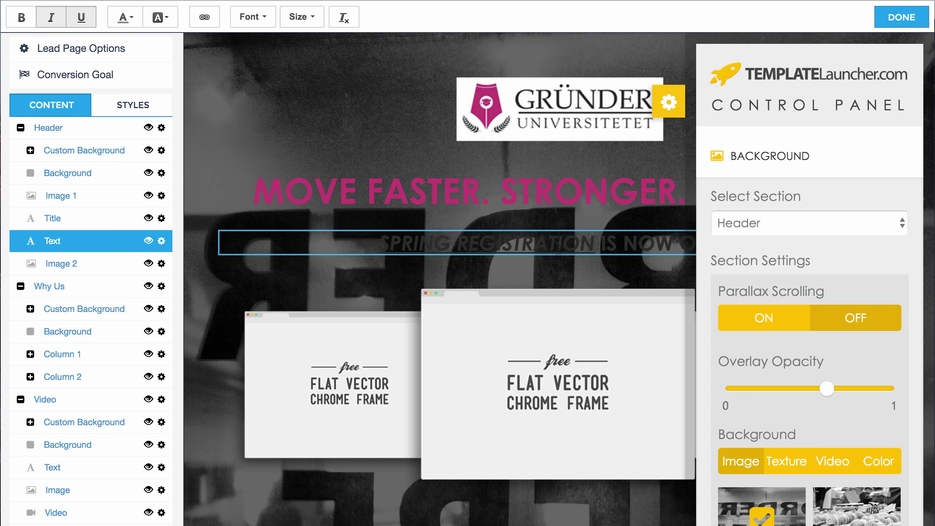
drag(389, 244, 654, 250)
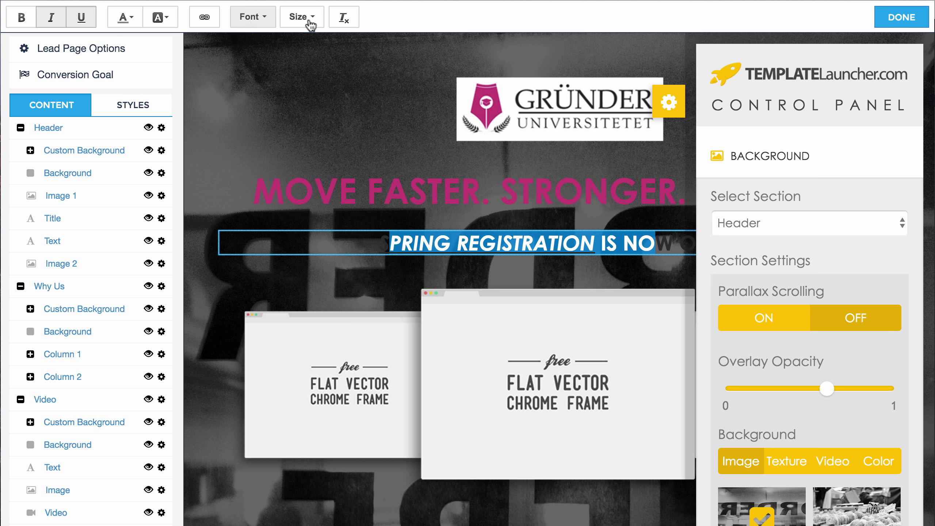
click(273, 25)
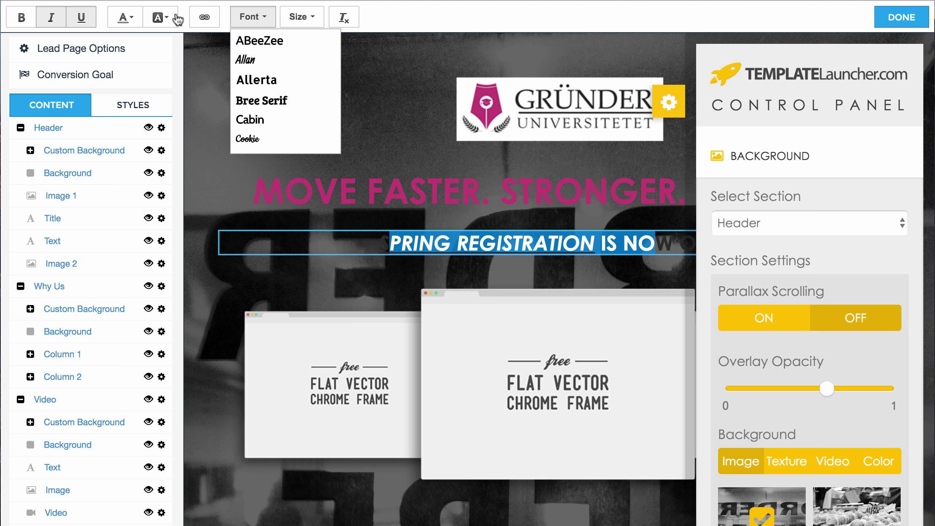
click(163, 17)
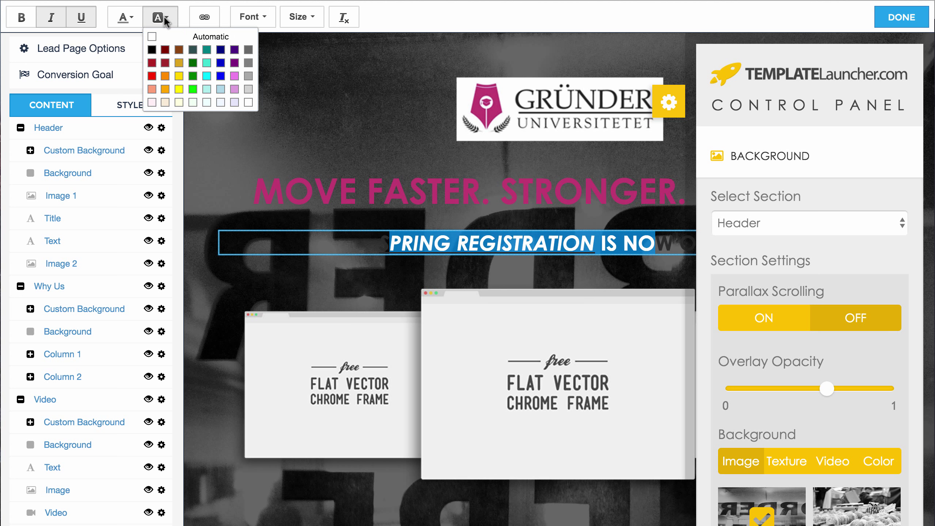
click(157, 36)
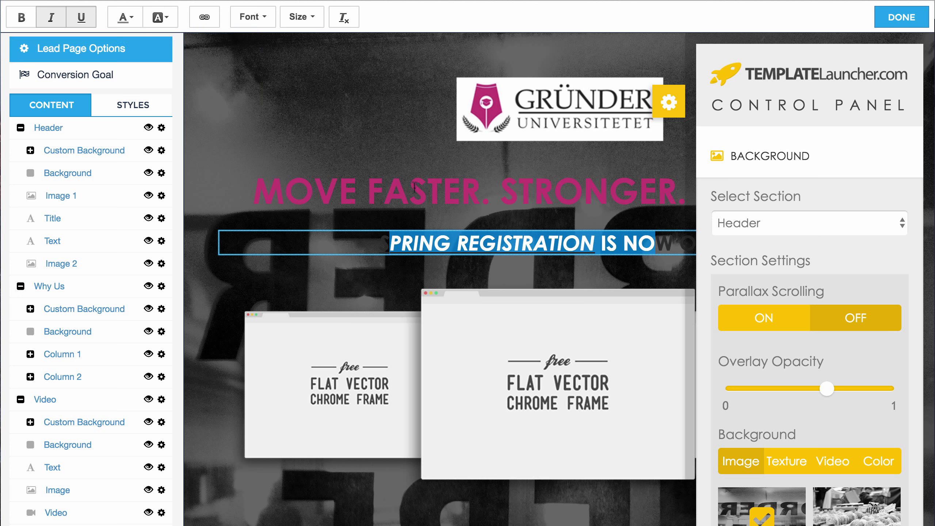
click(457, 238)
drag(419, 244, 390, 244)
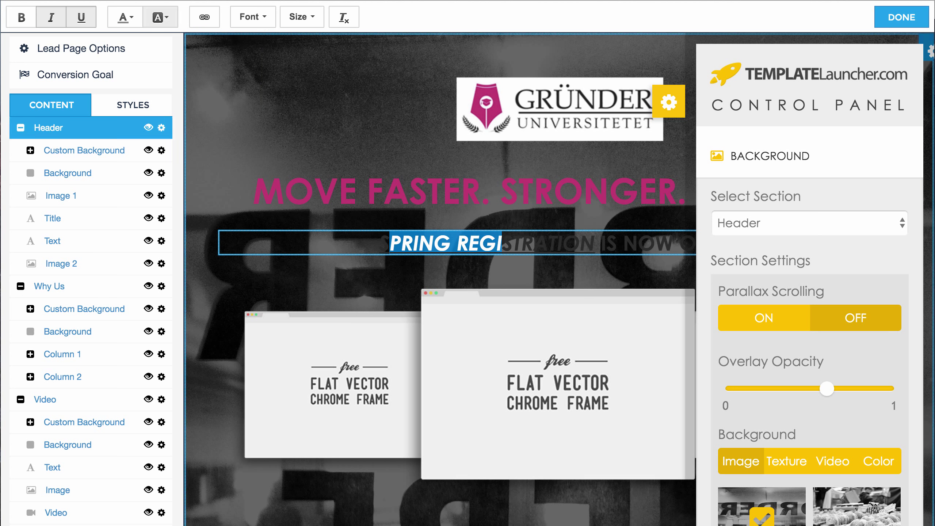
click(161, 21)
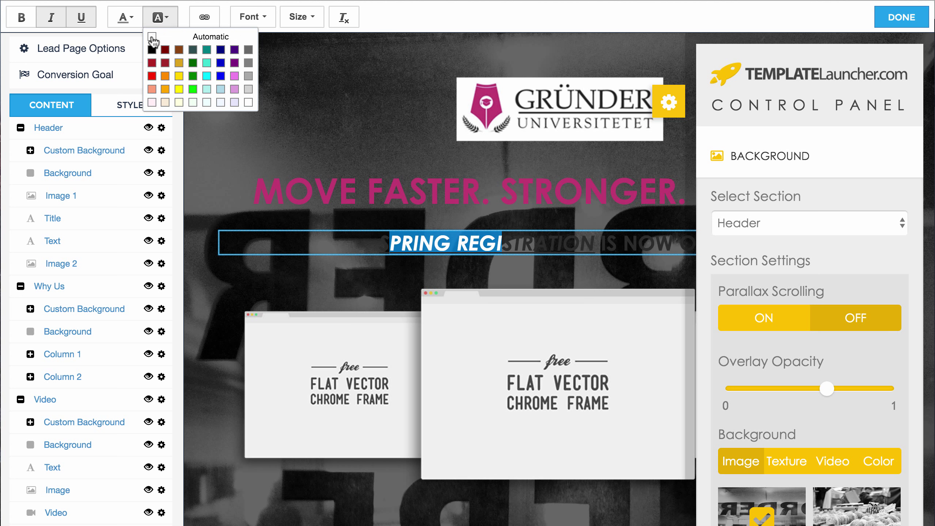
click(151, 34)
- Highlight the letters "RING REGISTRATION" in the Header's registration line with a very pale mint colour
drag(548, 244, 402, 244)
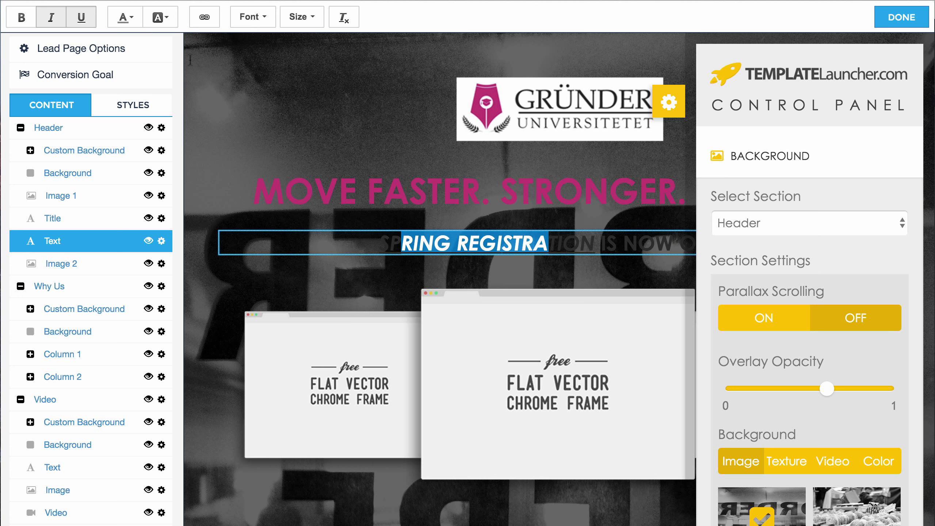
click(161, 18)
click(206, 103)
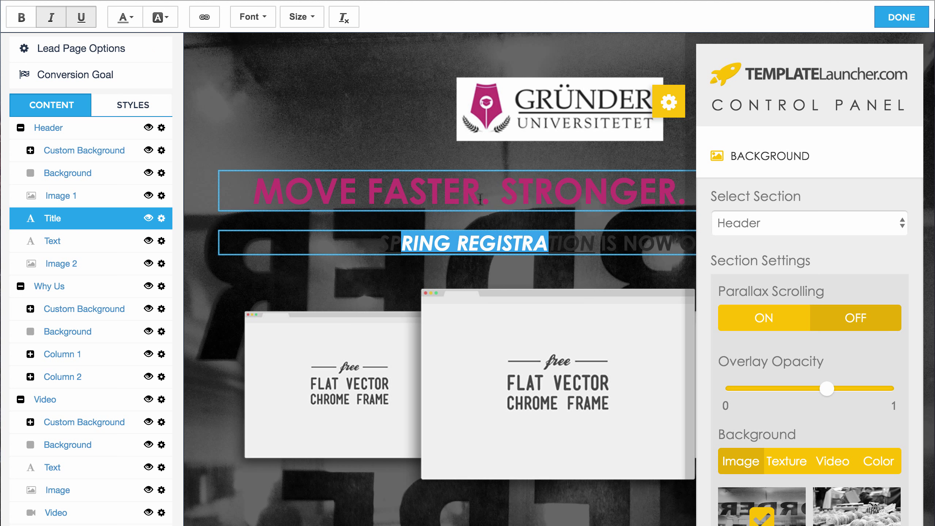
click(501, 243)
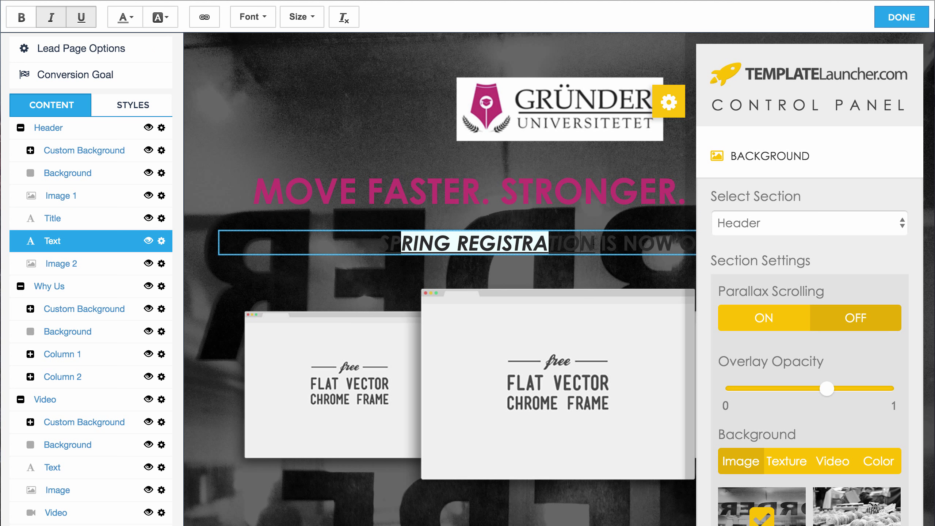
drag(594, 244, 417, 243)
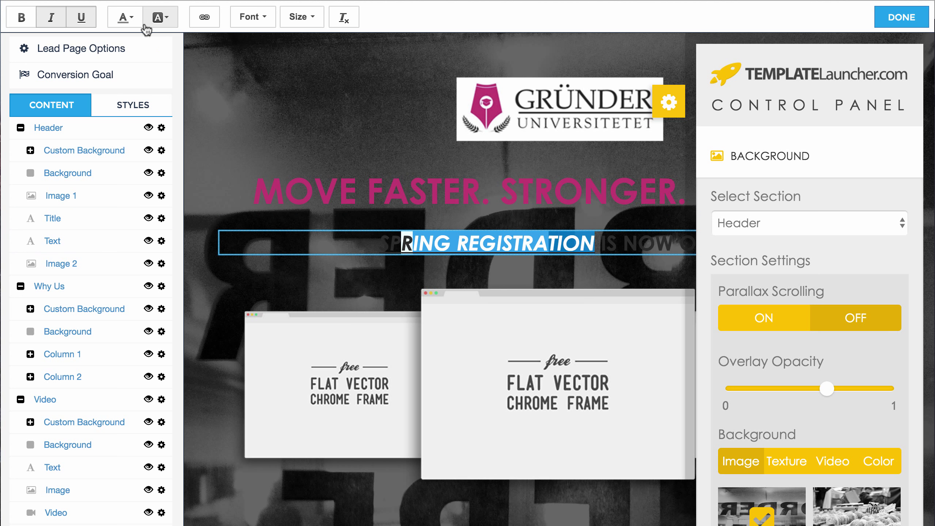
click(157, 19)
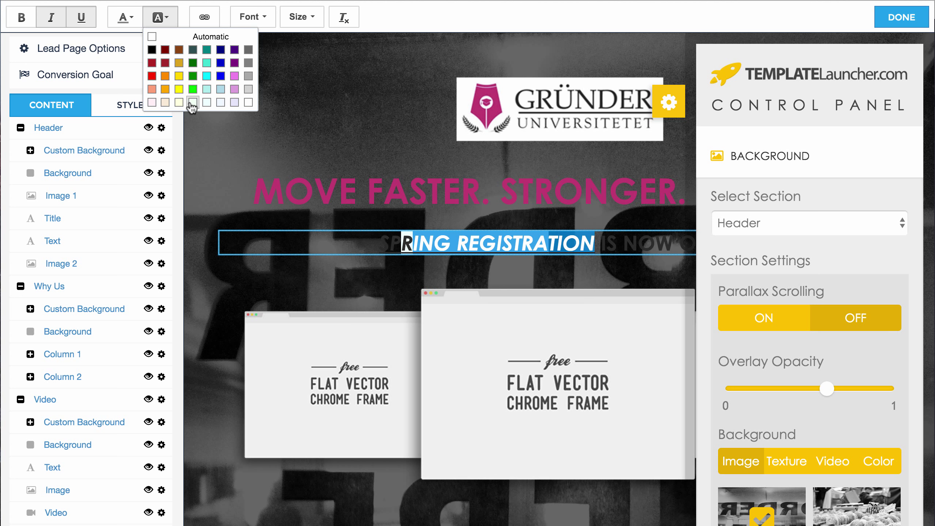
click(489, 225)
click(524, 247)
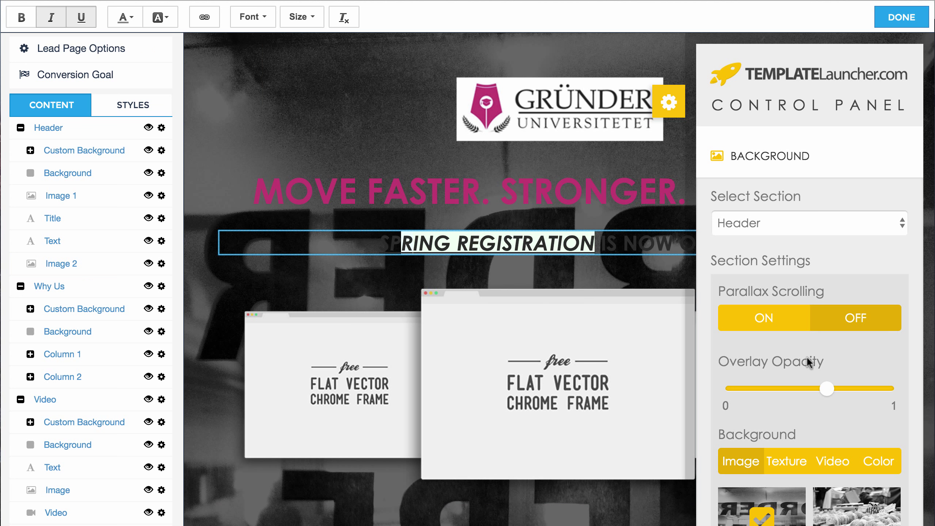
- Reopen the background settings for the Header section and try the light grey grid texture as its background
click(740, 155)
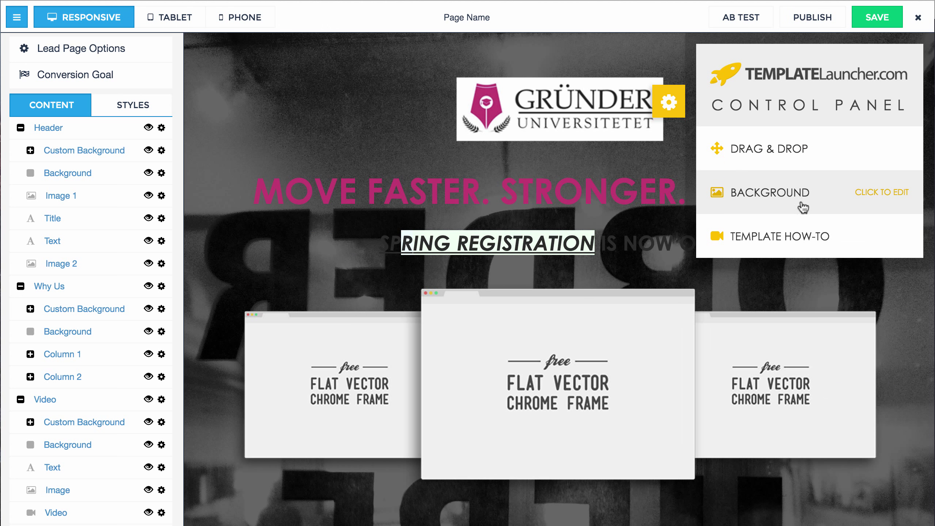
click(747, 202)
click(804, 262)
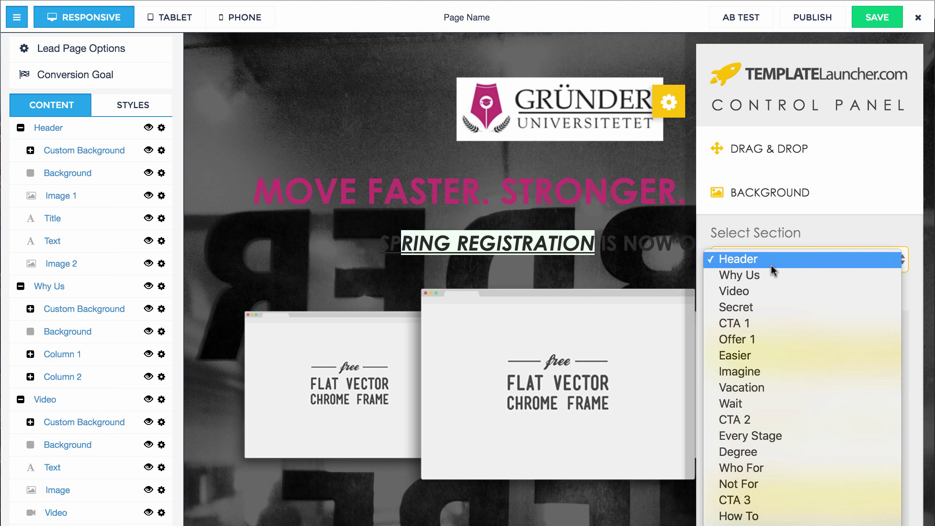
click(814, 225)
click(787, 497)
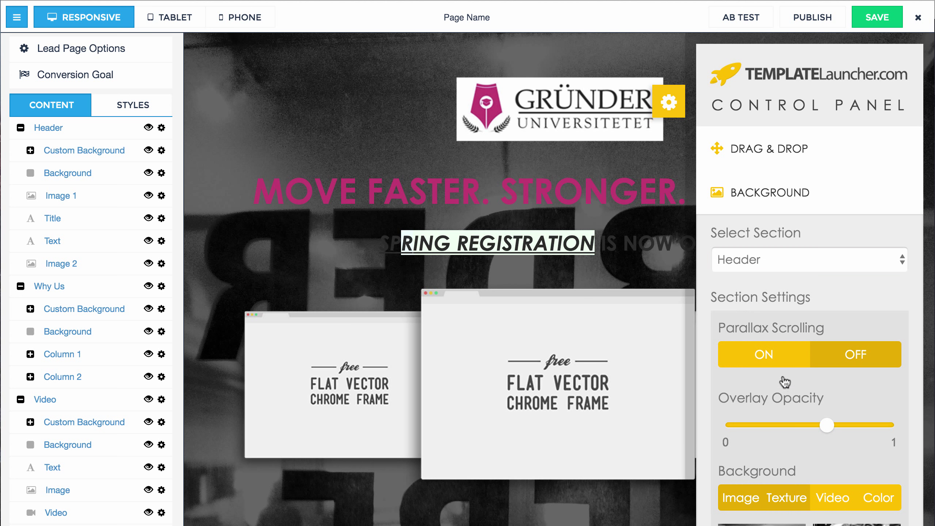
scroll(786, 383, down, 5)
click(815, 339)
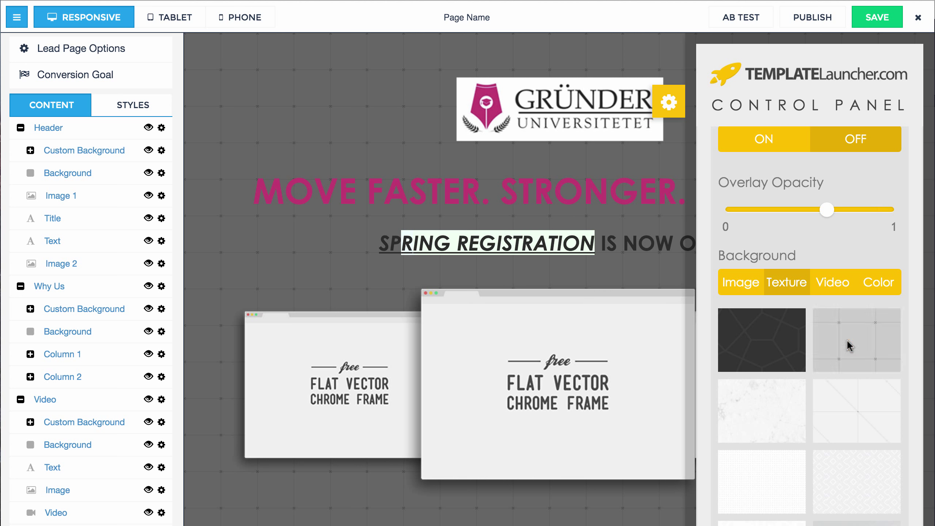
- Lower the Header's overlay opacity to about 0.25 and try the bicycle video as its background
drag(824, 209, 767, 210)
click(822, 289)
click(788, 361)
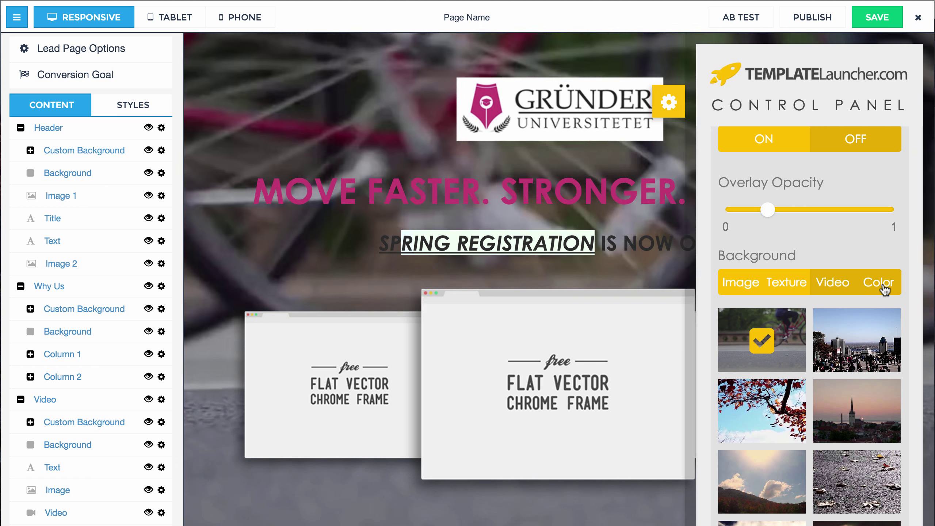
- Set the Header's background to the pink-mauve colour swatch, lower its overlay opacity to 0 and close the control panel
click(884, 290)
click(768, 359)
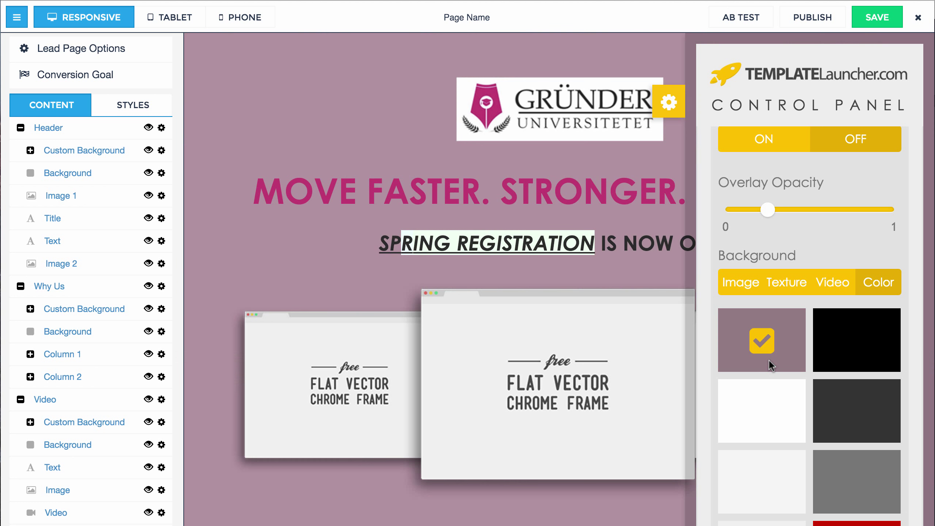
drag(767, 210, 665, 206)
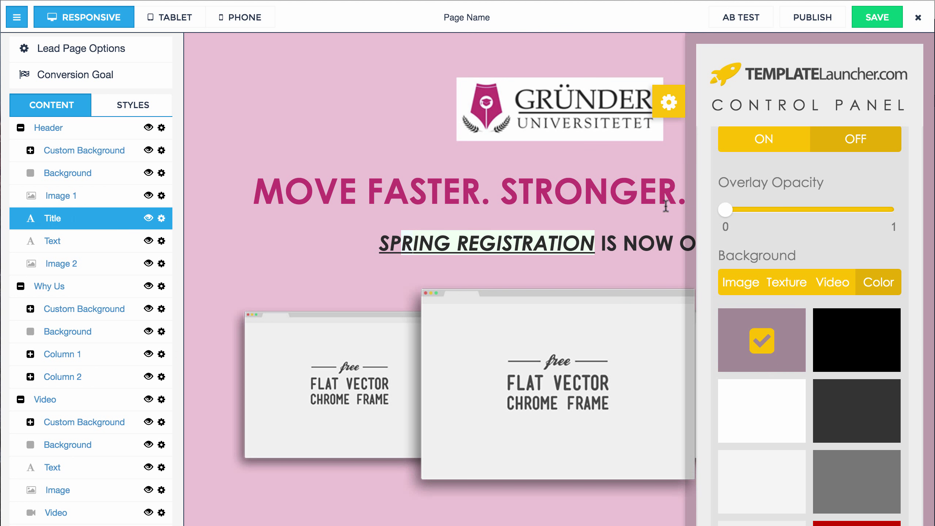
click(674, 102)
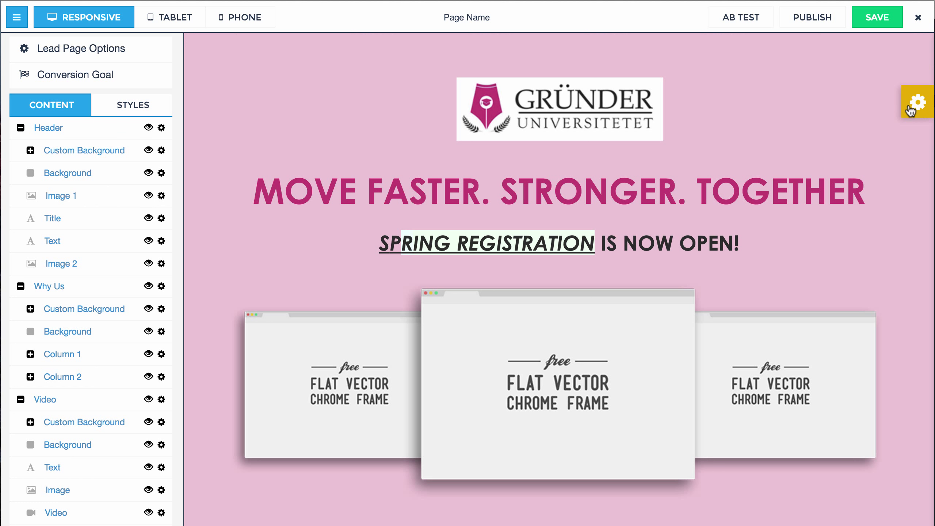
click(912, 107)
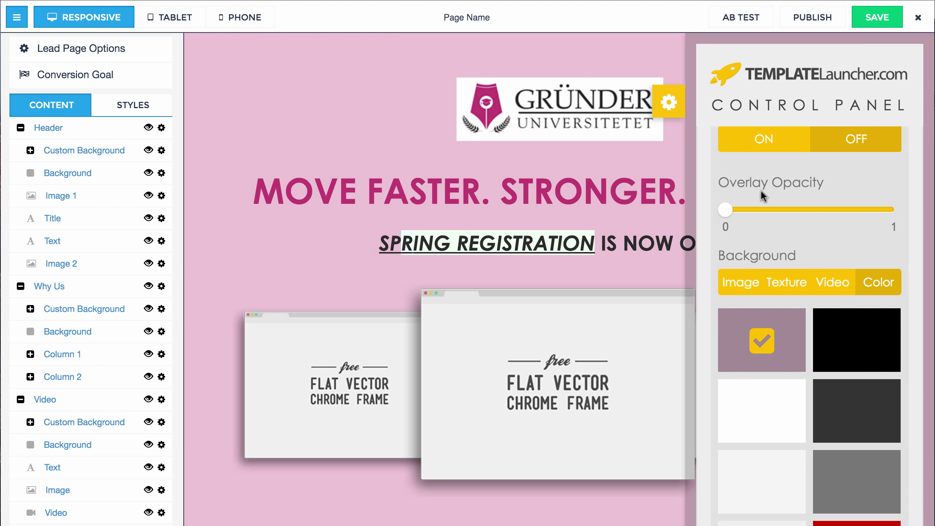
scroll(763, 206, up, 5)
click(668, 101)
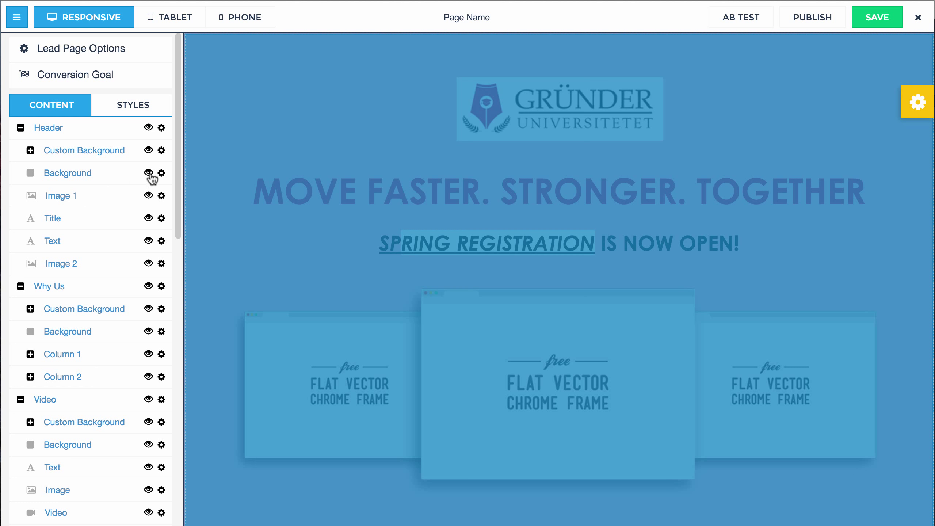
- Hide the Header's Background layer and set its Custom Background image to the photo of two people beside a brick wall
click(149, 173)
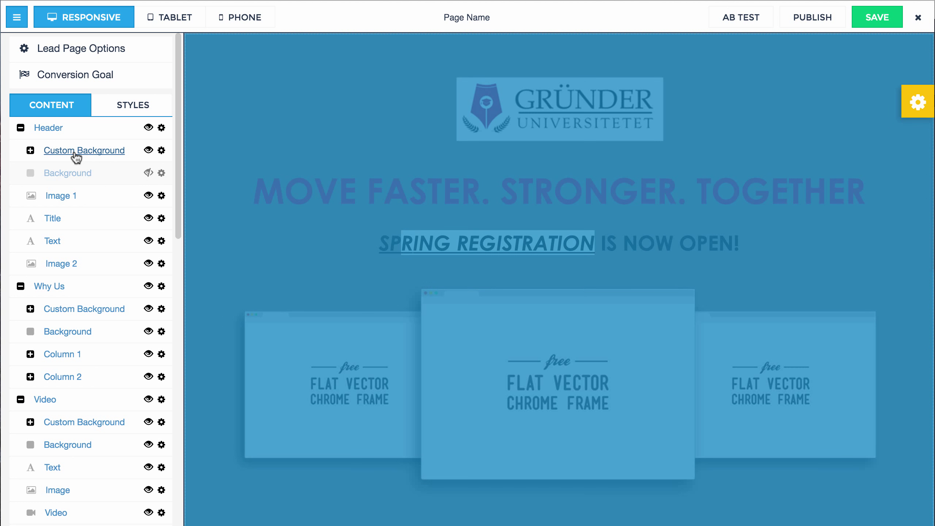
click(77, 157)
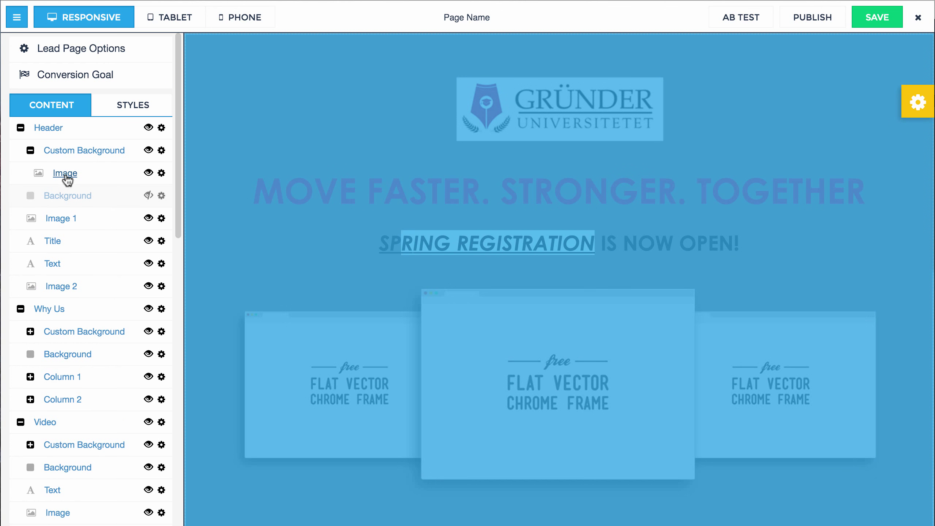
click(65, 173)
click(291, 232)
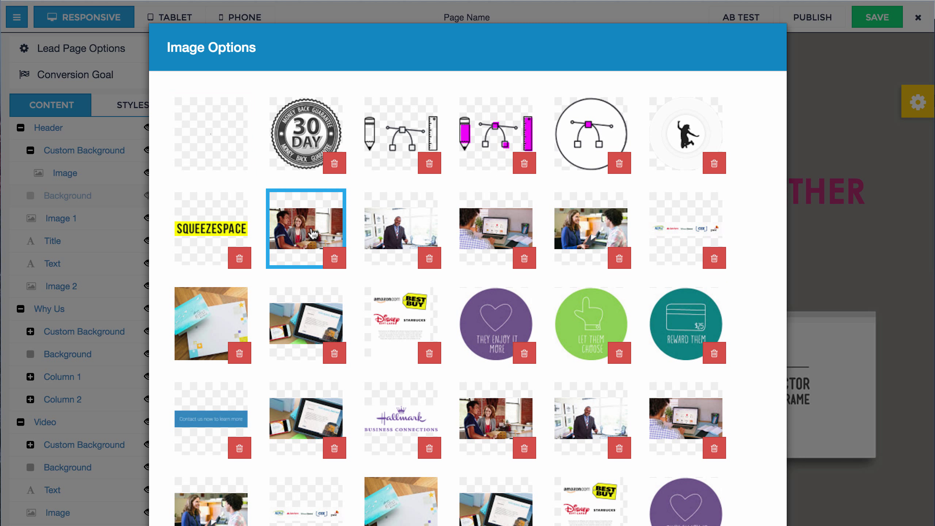
scroll(290, 232, down, 10)
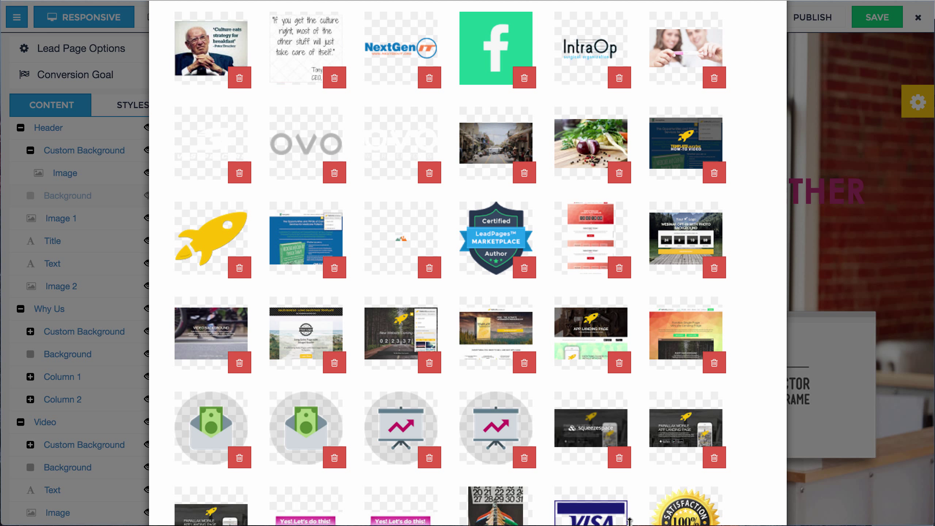
scroll(561, 450, down, 5)
scroll(561, 450, down, 3)
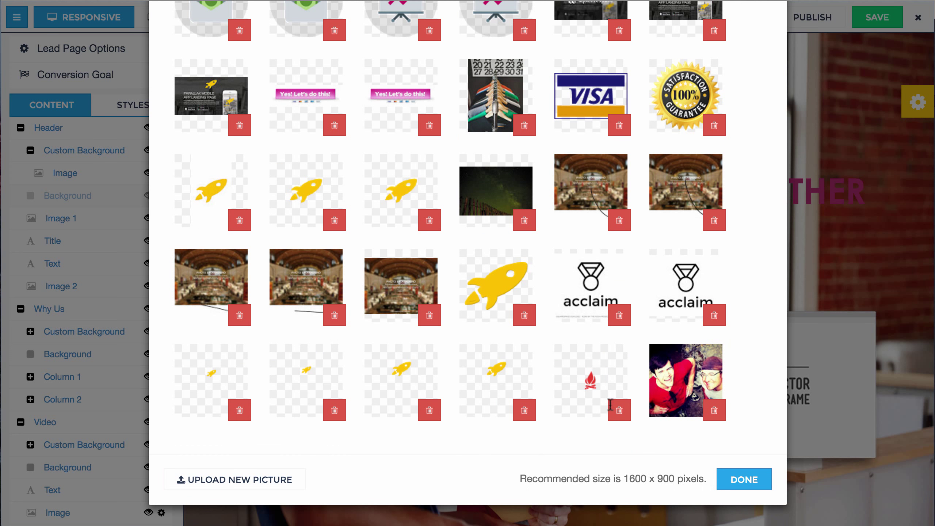
scroll(610, 409, up, 20)
scroll(609, 413, down, 20)
click(732, 477)
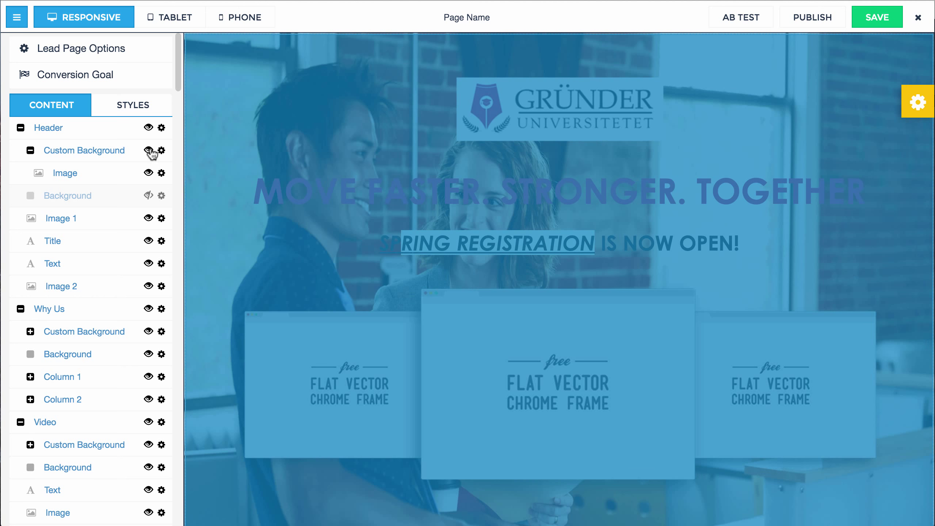
- Hide the Header's Custom Background and set the Header Background style colour to #ffffff
click(149, 150)
click(134, 110)
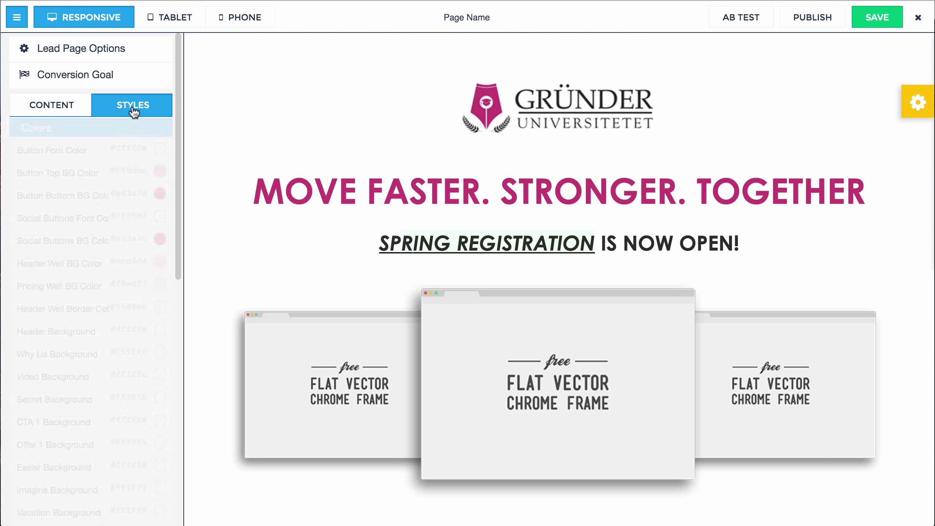
click(126, 333)
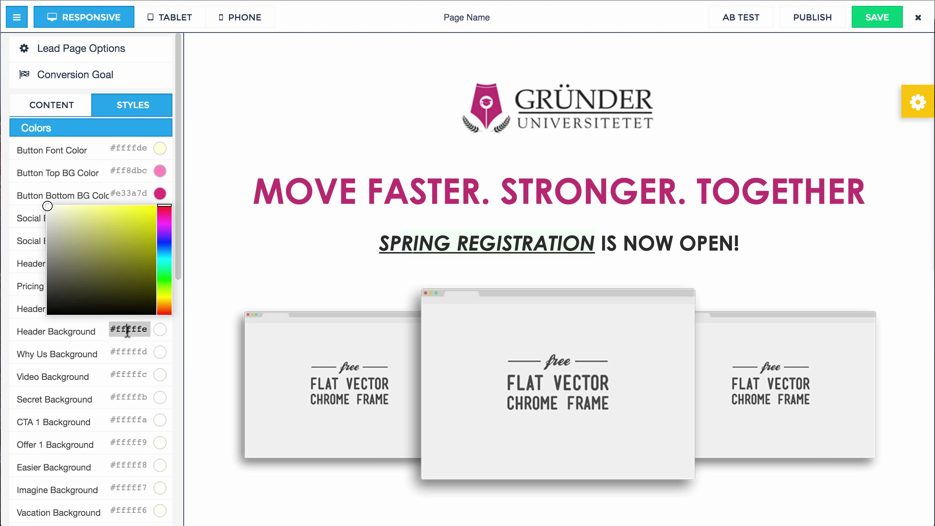
mouse_move(64, 218)
mouse_down()
mouse_move(130, 231)
mouse_move(138, 218)
mouse_move(64, 217)
mouse_move(34, 201)
mouse_up()
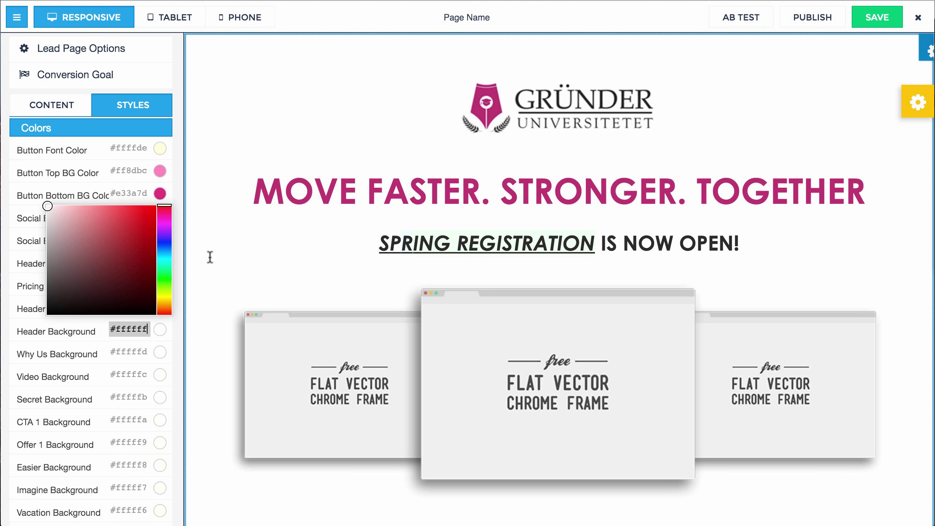
click(129, 106)
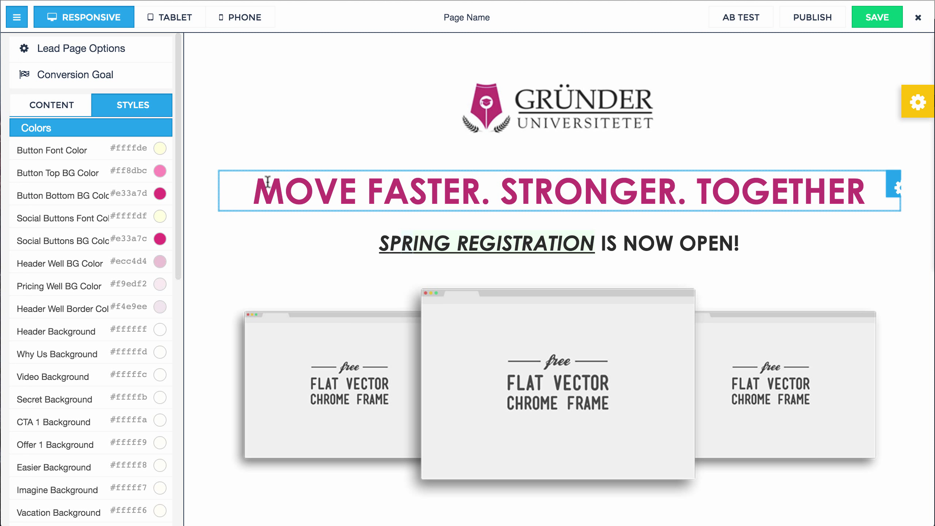
- Look through the page sections below the Header, down to the Enroll Now button
scroll(268, 184, down, 5)
scroll(206, 195, down, 20)
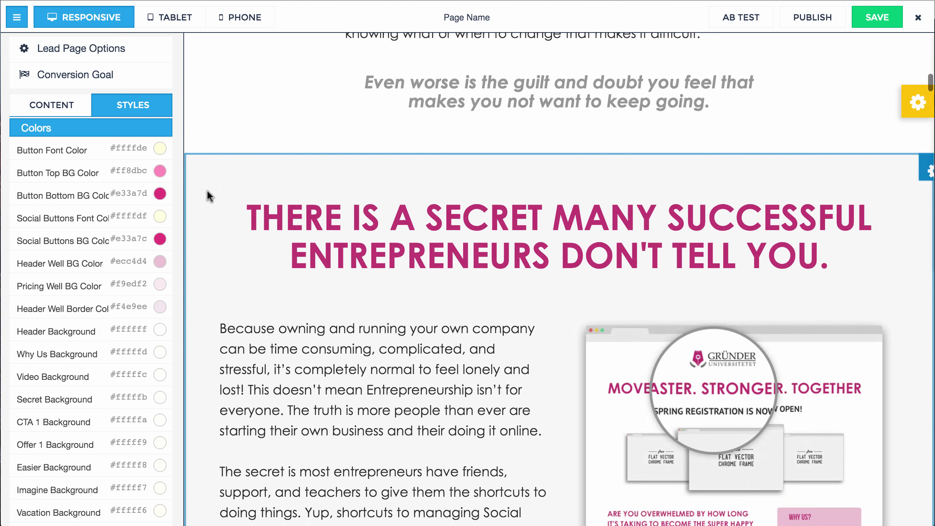
scroll(207, 191, up, 6)
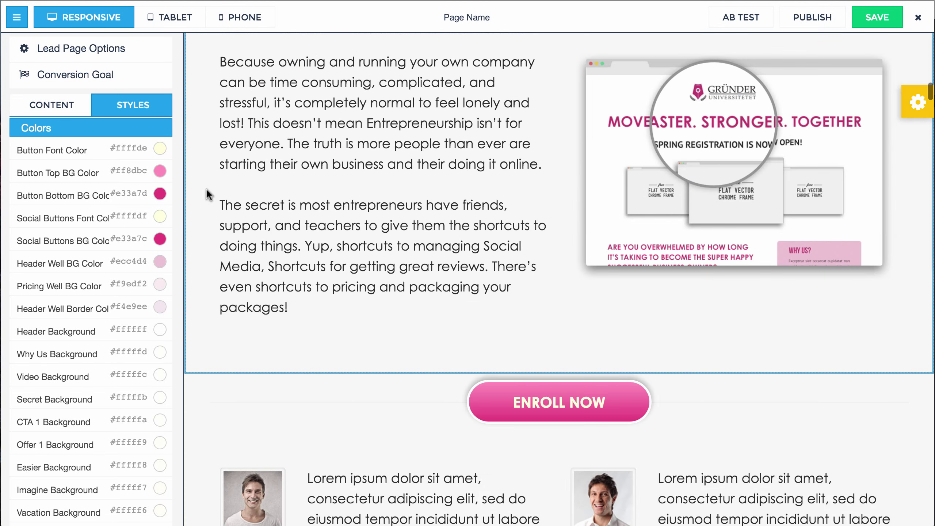
- Set the Button Top BG Color style to bright red #fa0d0d
scroll(205, 191, down, 8)
scroll(206, 193, up, 6)
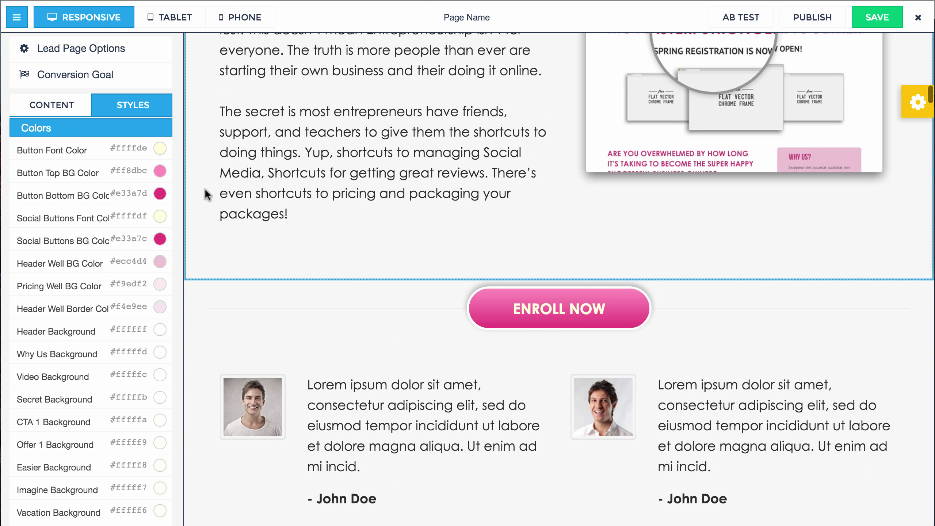
scroll(206, 193, down, 1)
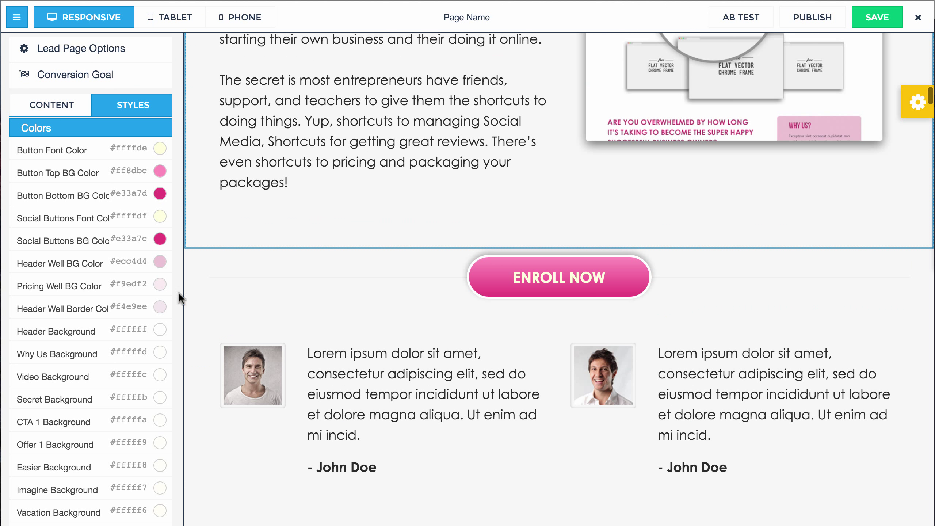
click(121, 193)
click(56, 208)
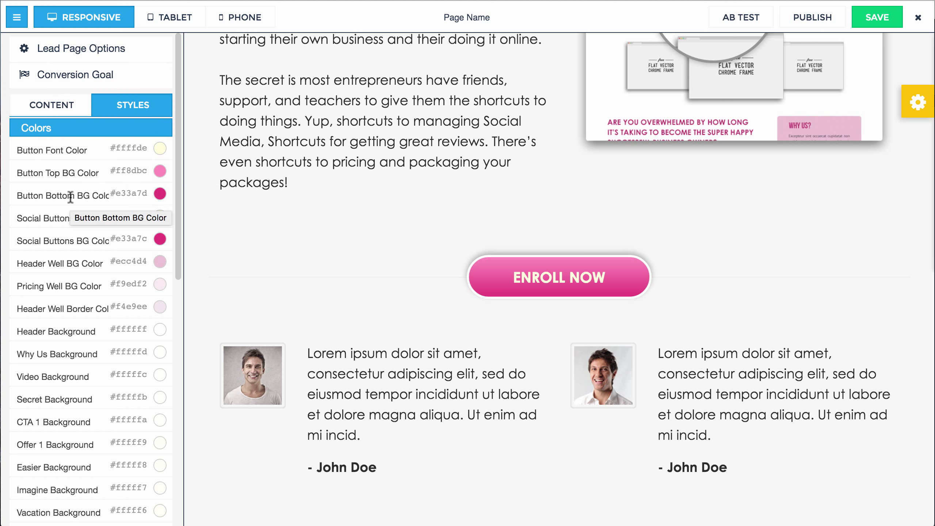
click(122, 174)
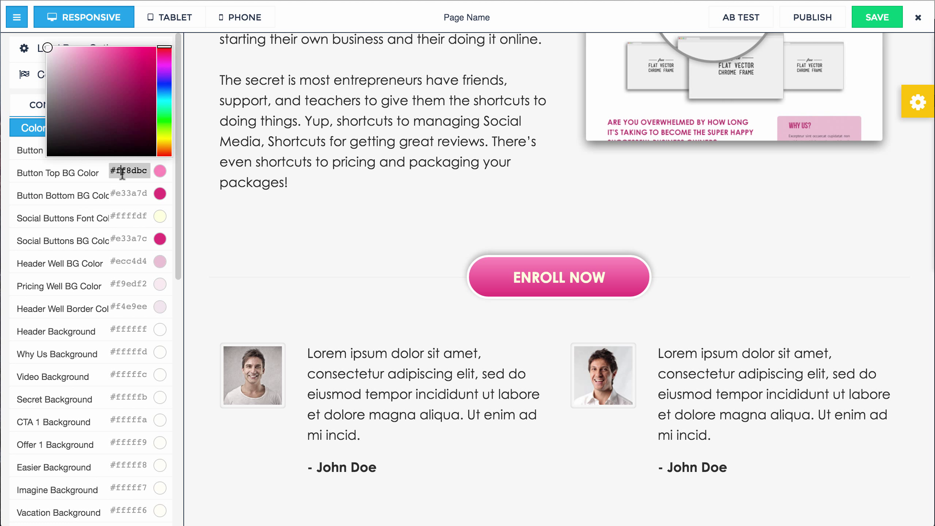
click(125, 122)
click(147, 66)
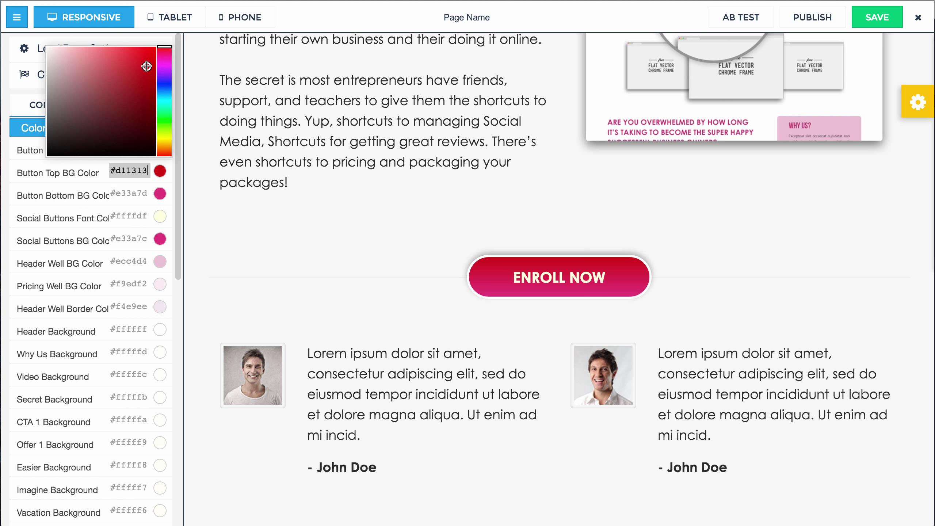
click(150, 53)
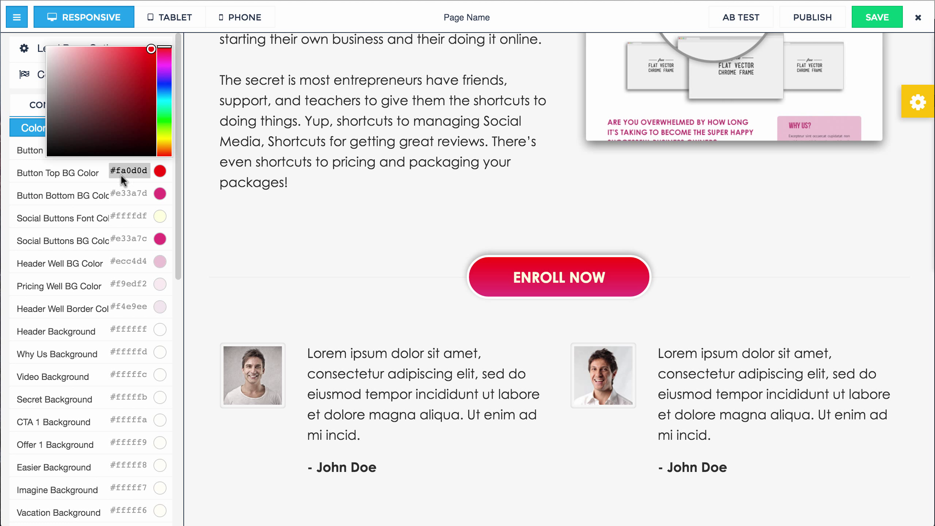
- Set the Button Bottom BG Color style to red #e80909
click(122, 193)
click(143, 113)
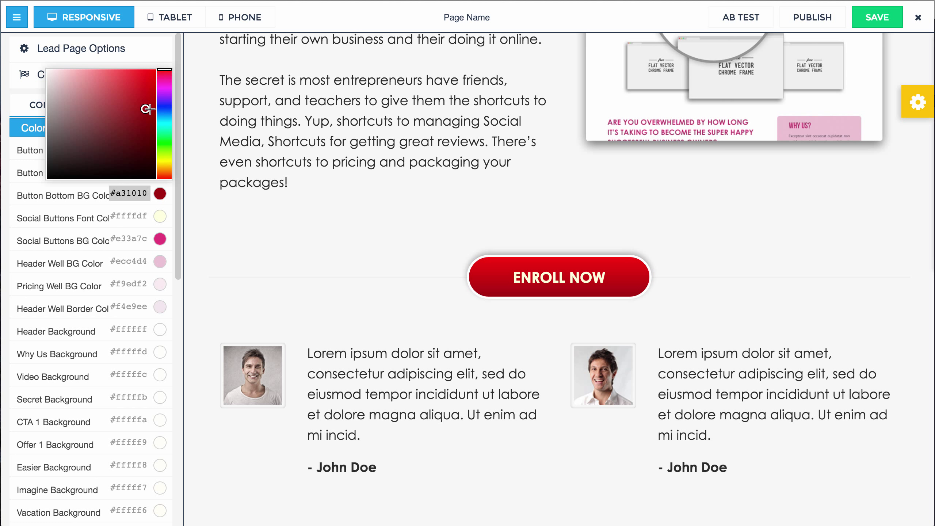
click(152, 81)
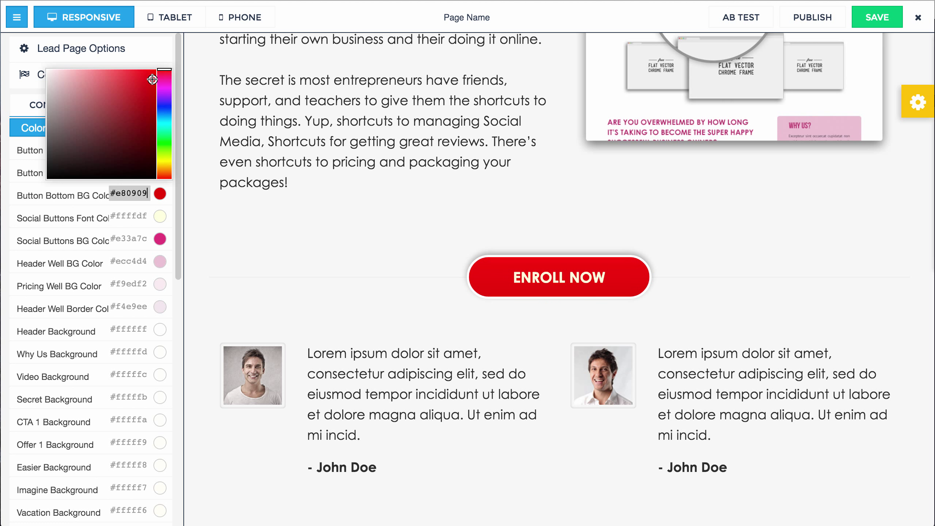
click(81, 221)
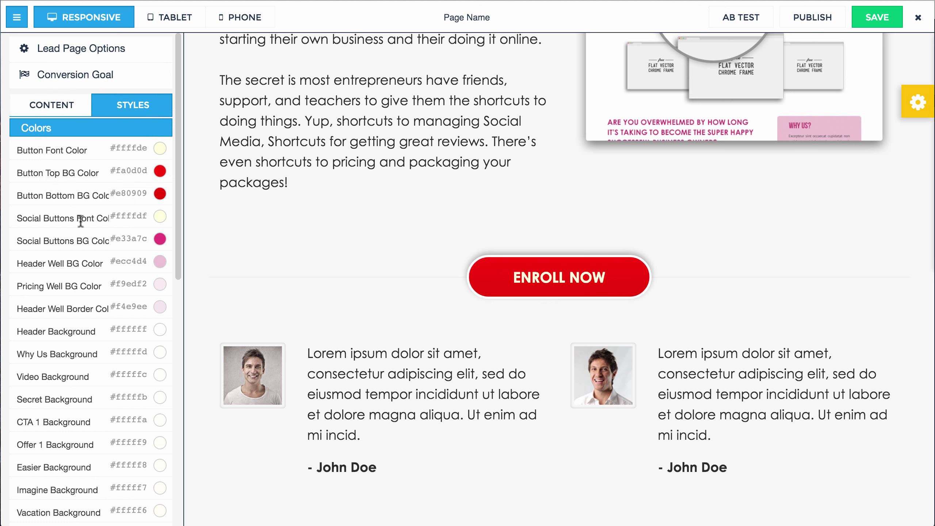
- Set the Social Buttons Font Color style to dark brown #3b2525
click(124, 217)
mouse_move(137, 115)
mouse_down()
mouse_move(20, 107)
mouse_move(13, 94)
mouse_up()
click(90, 177)
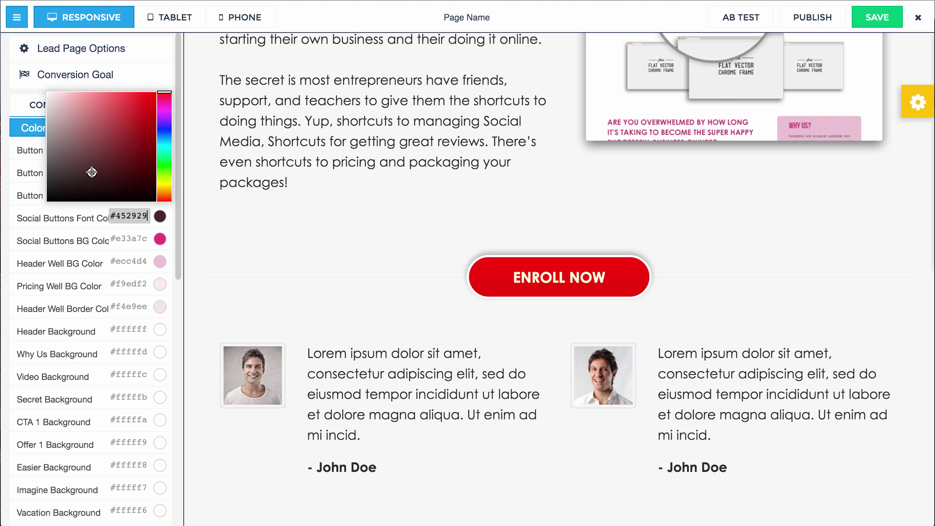
click(82, 237)
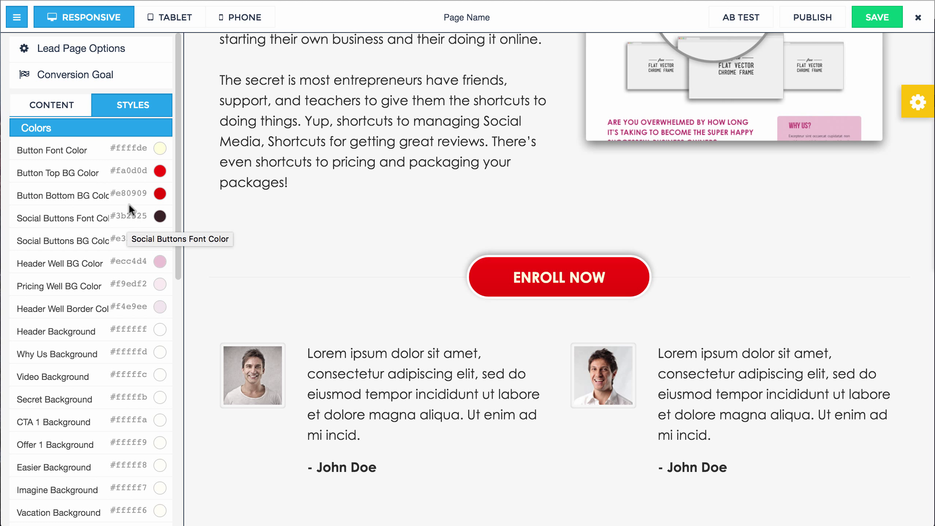
- Set the Button Font Color style to near-white #fcfcfc
click(133, 191)
click(60, 209)
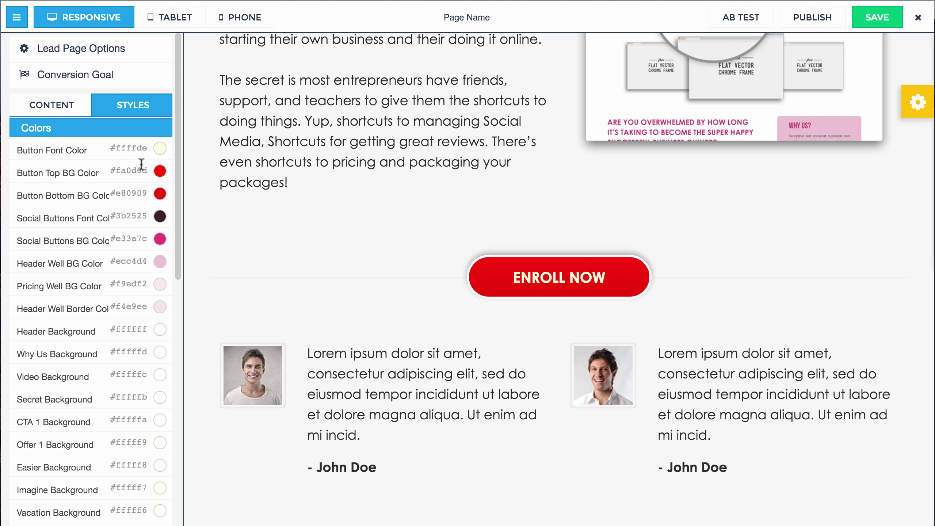
click(139, 148)
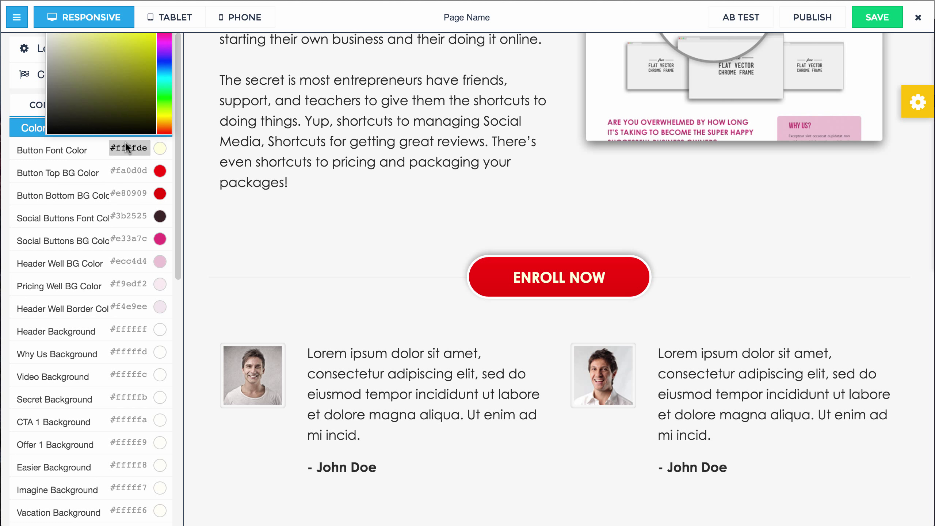
drag(79, 69, 46, 33)
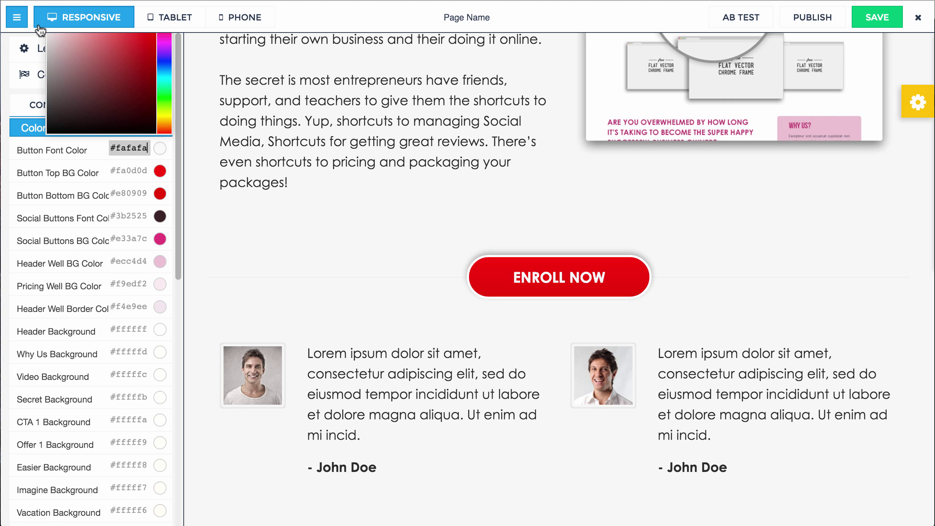
click(65, 222)
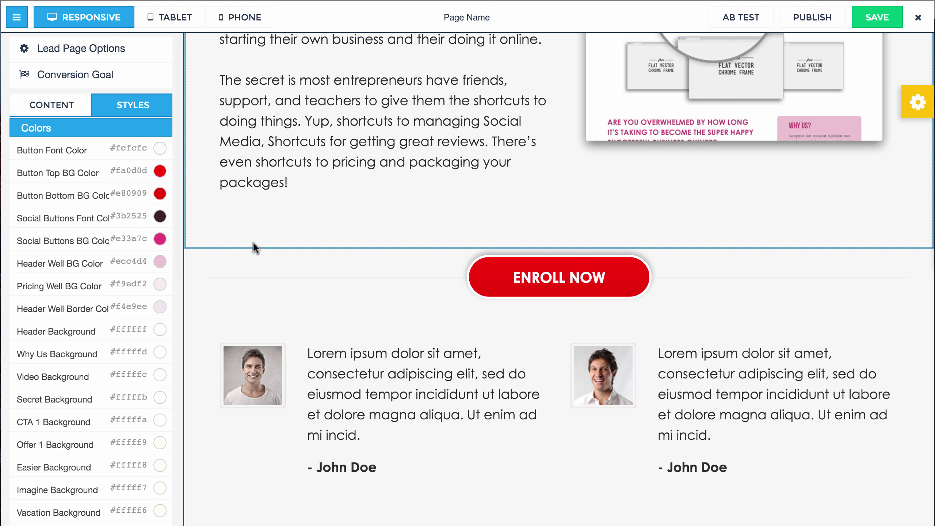
- Set the font colour of the social buttons at the end of the page to white #ffffff
scroll(212, 271, down, 2)
scroll(212, 271, down, 15)
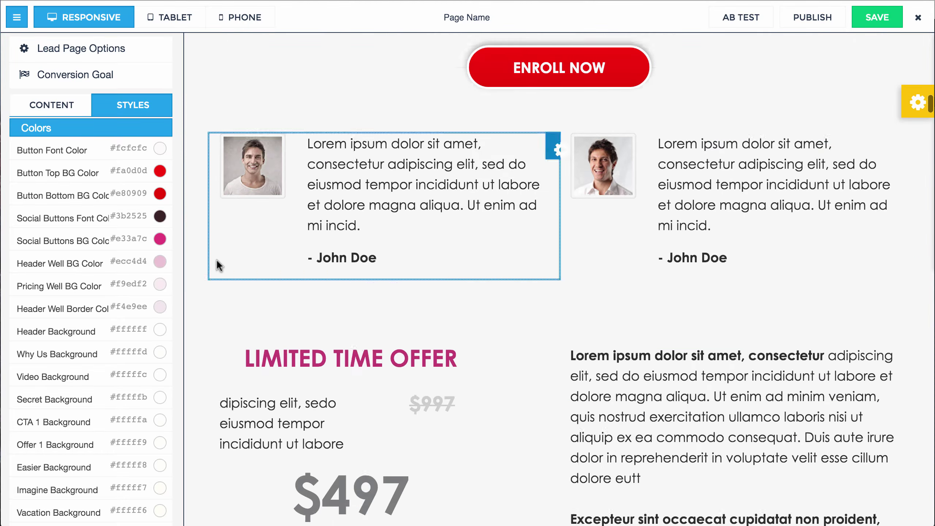
scroll(234, 254, down, 20)
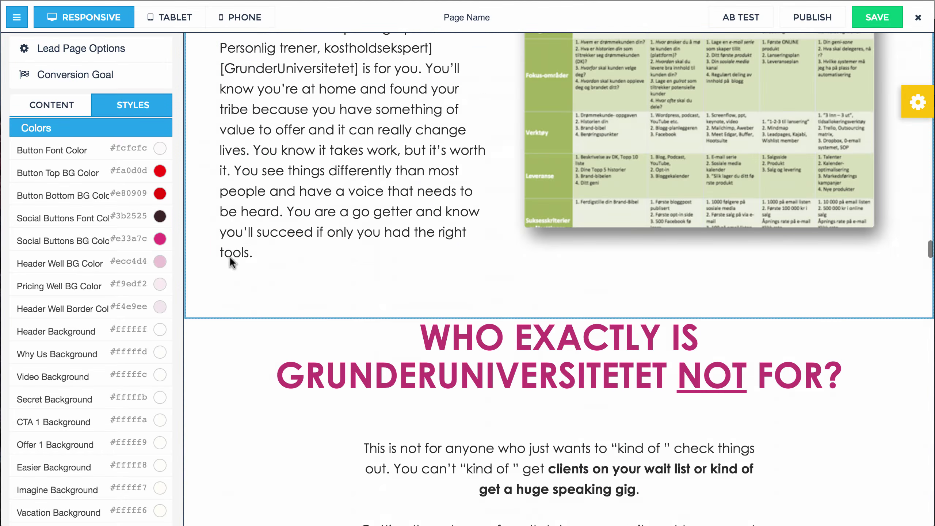
scroll(210, 313, down, 15)
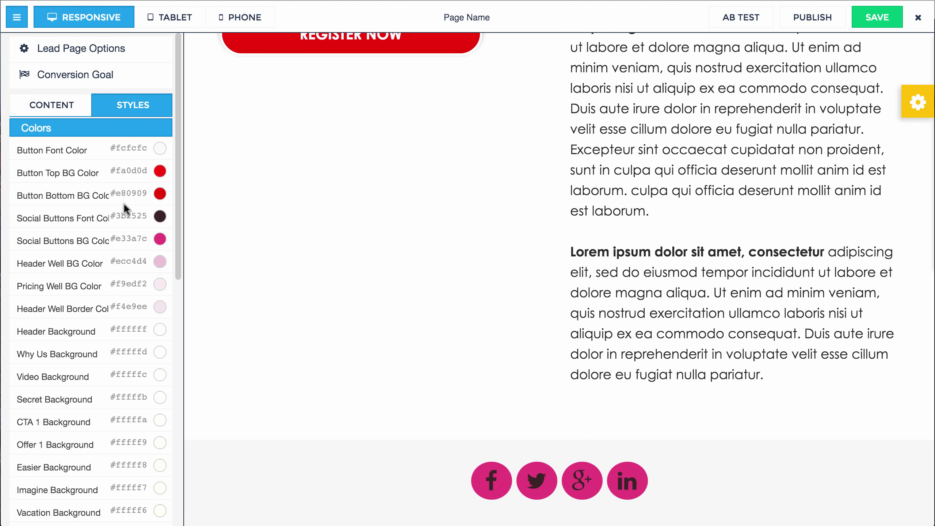
click(128, 215)
drag(107, 161, 46, 92)
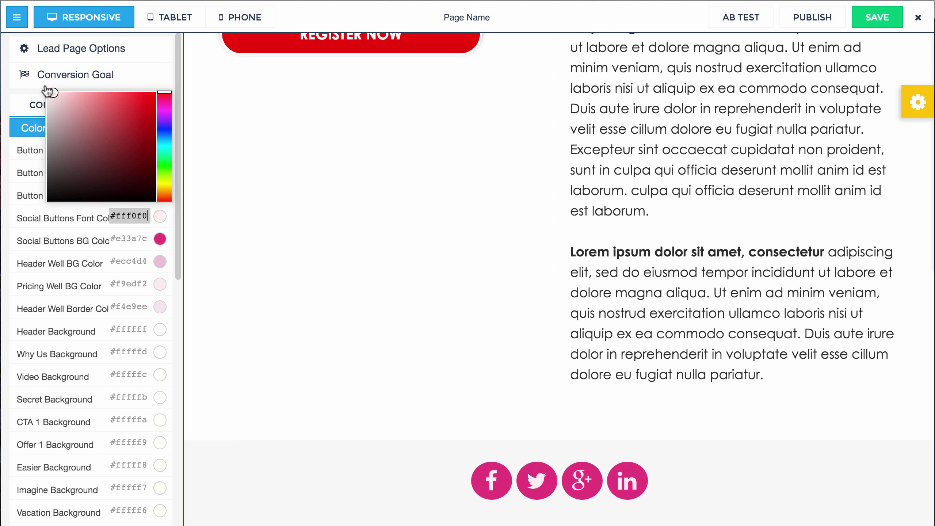
click(74, 235)
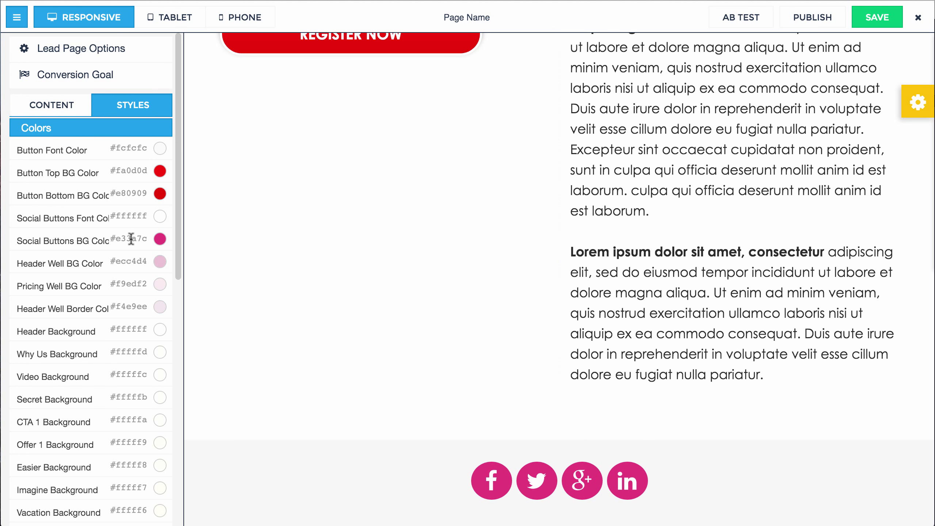
- Set the Social Buttons BG Color style to red #d63e3e
click(131, 238)
drag(107, 167, 134, 129)
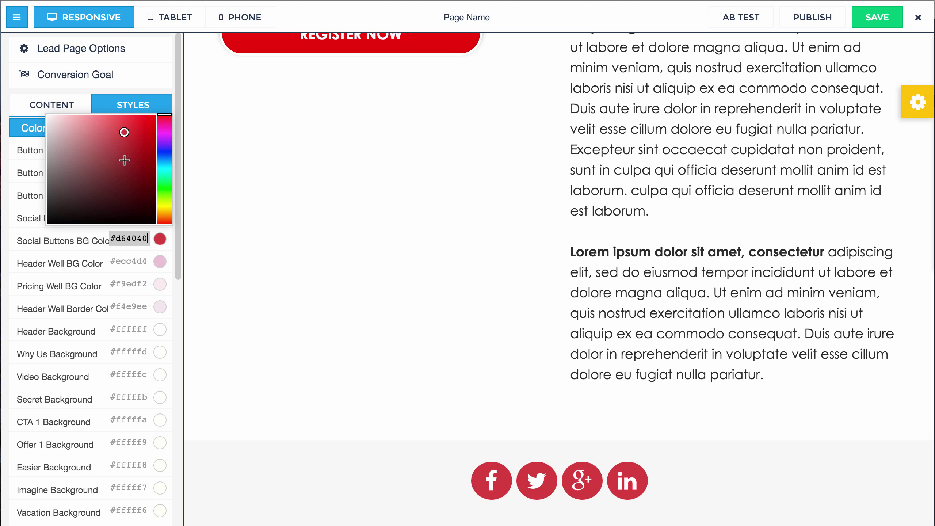
click(81, 278)
- Set the Pricing Well BG Color behind the Limited Time Offer box to dusty pink #bd9191
scroll(318, 310, up, 20)
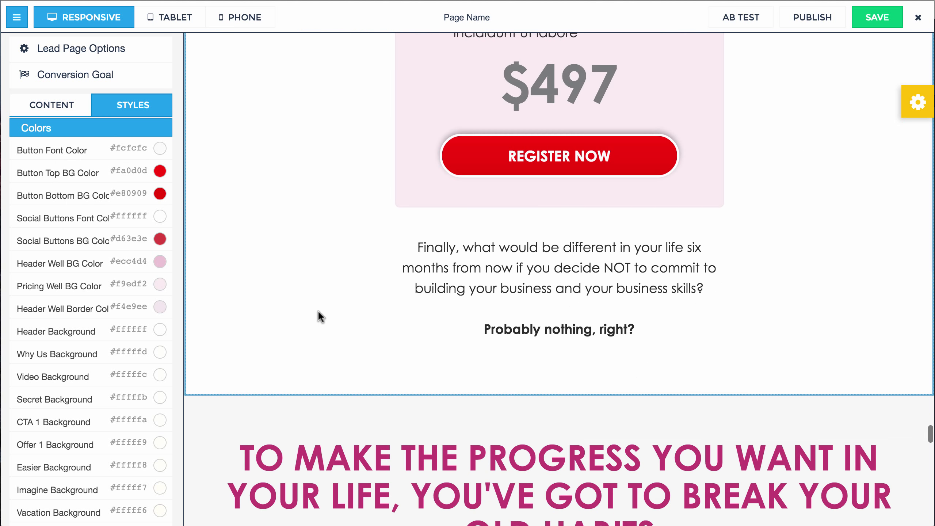
scroll(317, 316, up, 5)
scroll(319, 312, down, 1)
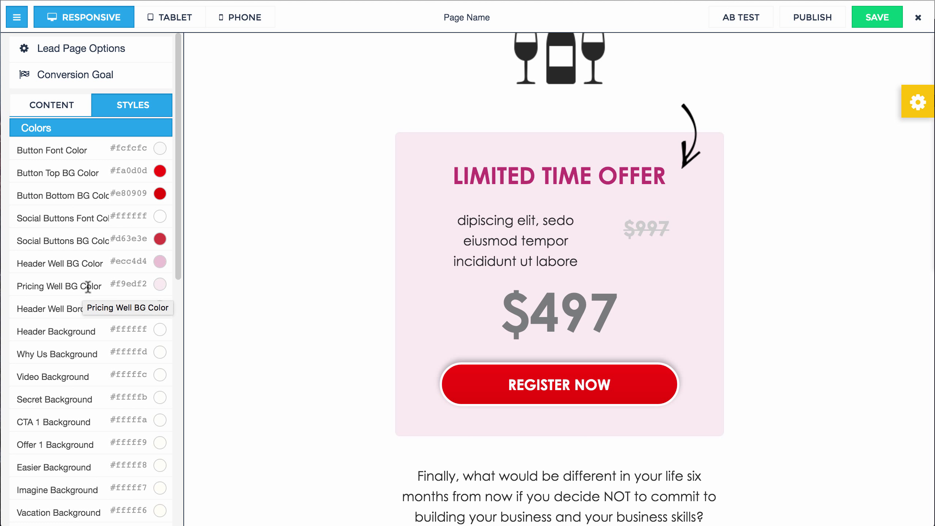
click(128, 283)
click(74, 188)
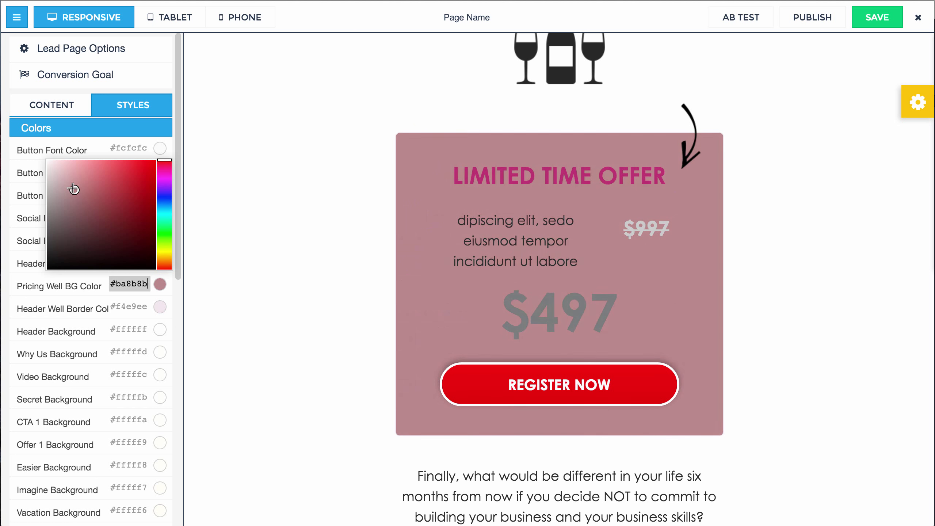
click(85, 307)
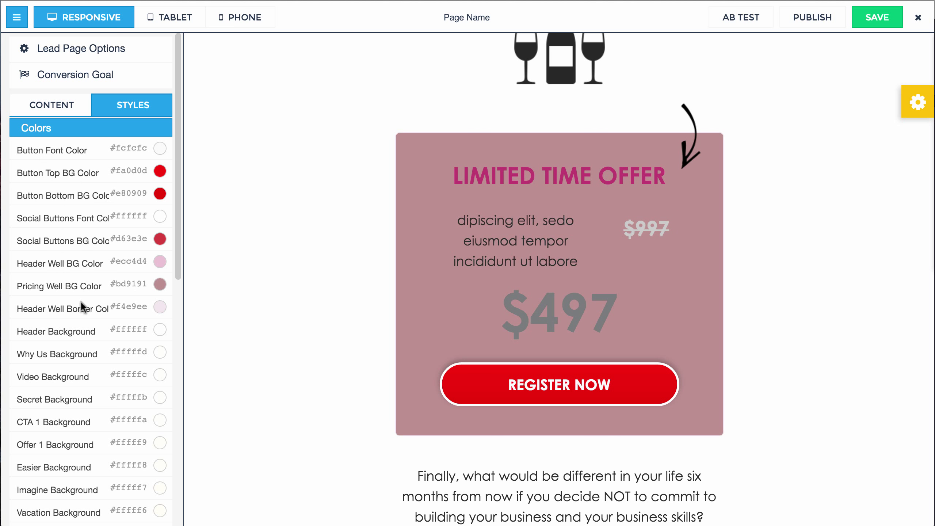
- Set the Header Well Border Color style to dark red #c22b2b
click(127, 306)
drag(120, 263, 132, 209)
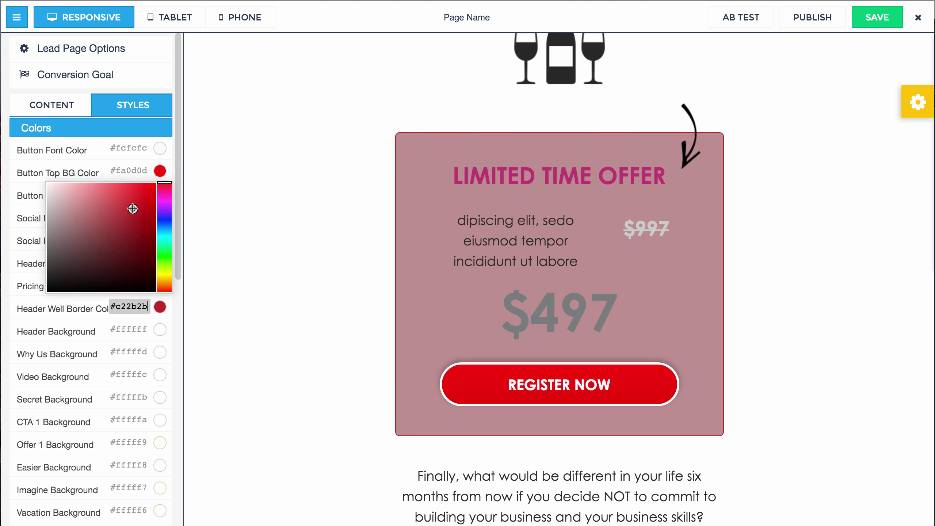
click(82, 317)
- Set the Header Well BG Color behind the Why Us? box to red #d41e1e
scroll(333, 204, down, 15)
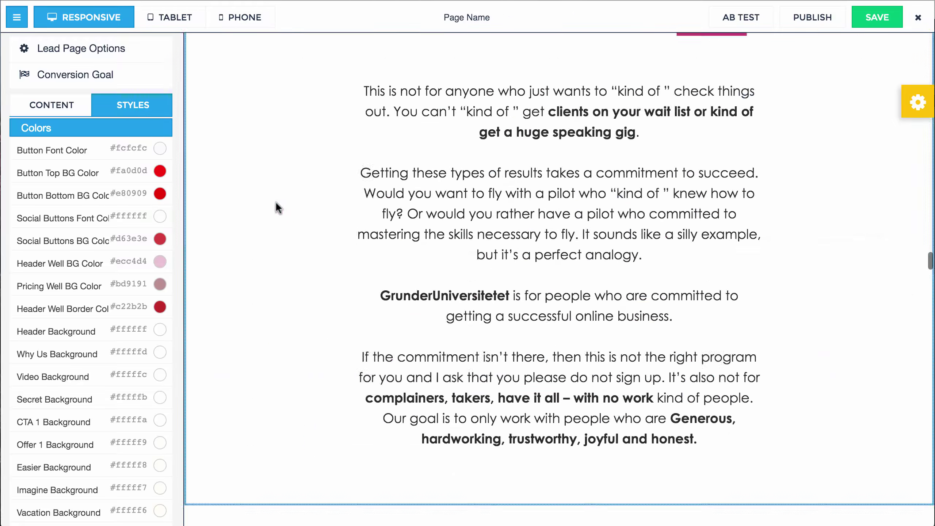
scroll(275, 201, up, 20)
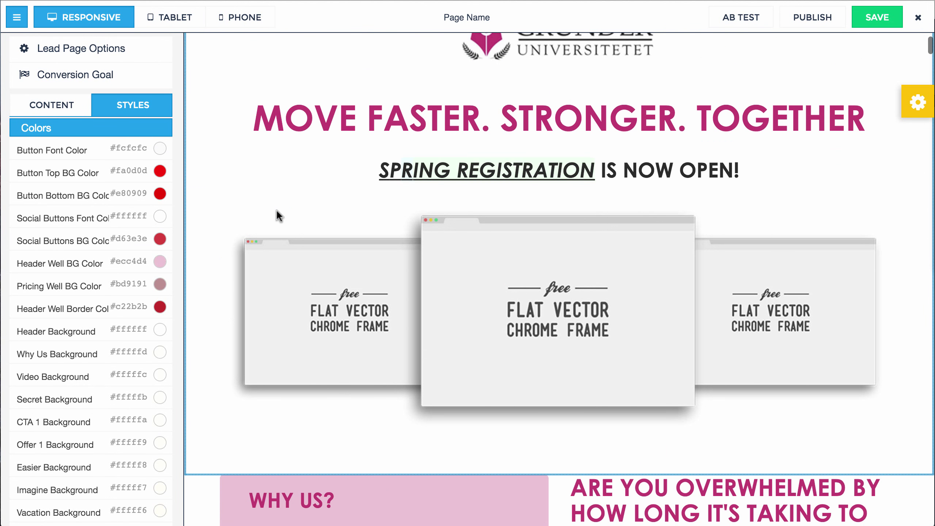
scroll(276, 210, down, 10)
scroll(277, 210, up, 5)
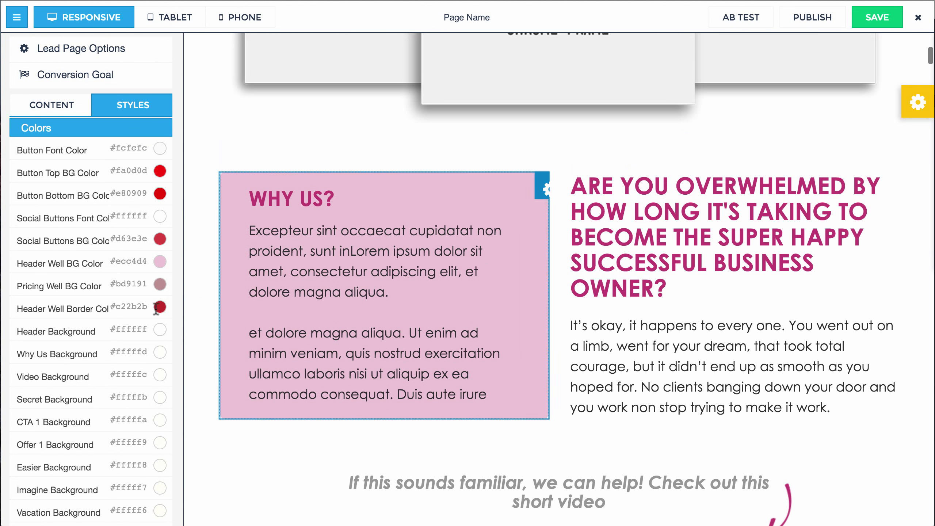
click(127, 260)
click(141, 156)
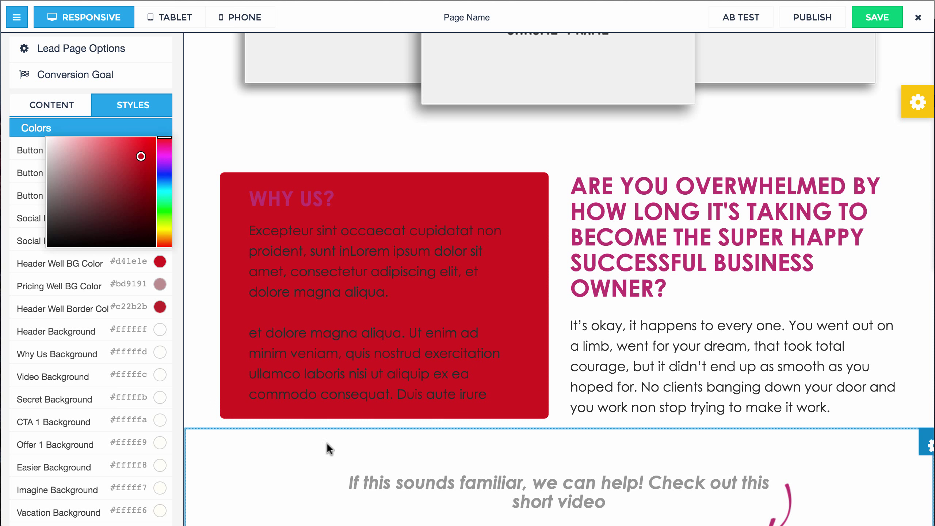
- Go to the page's video section, then open the YouTube video "How to Sell Alcohol Online" in the browser
scroll(322, 453, down, 1)
scroll(312, 460, down, 6)
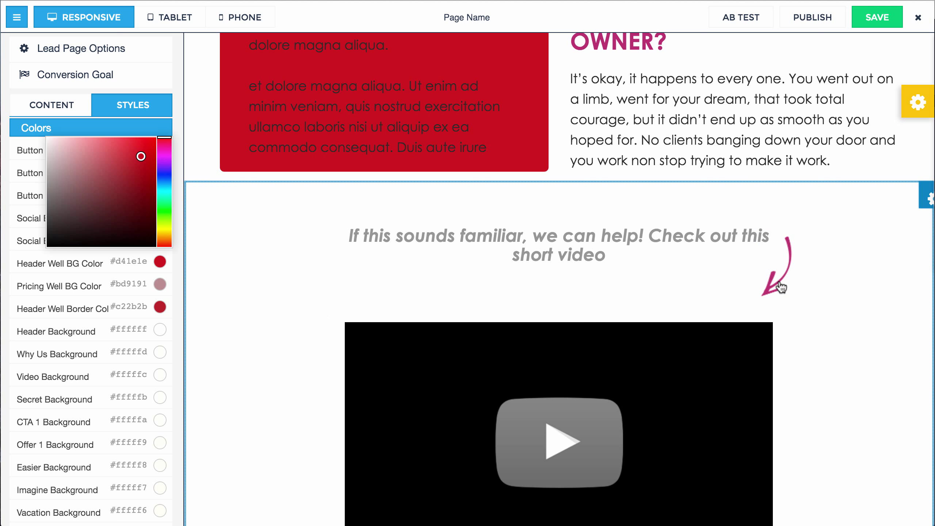
scroll(246, 313, down, 2)
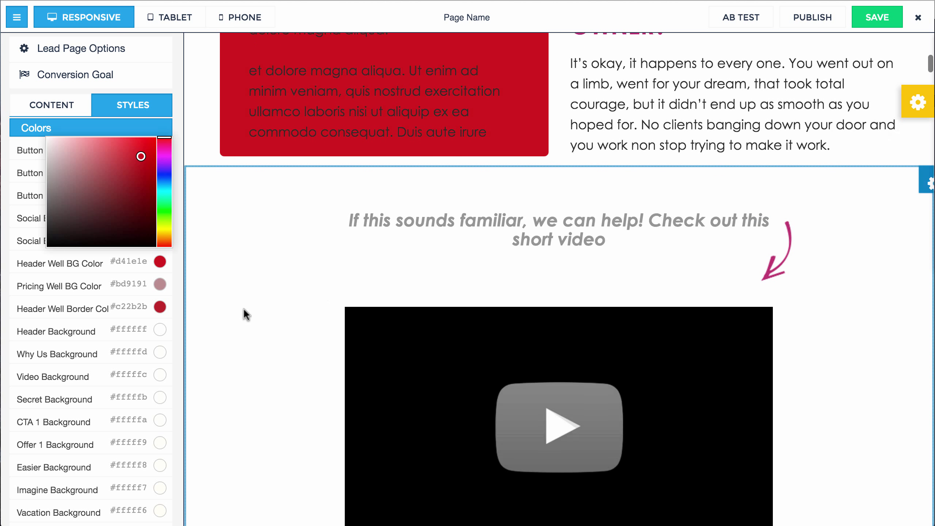
scroll(245, 314, down, 3)
click(704, 291)
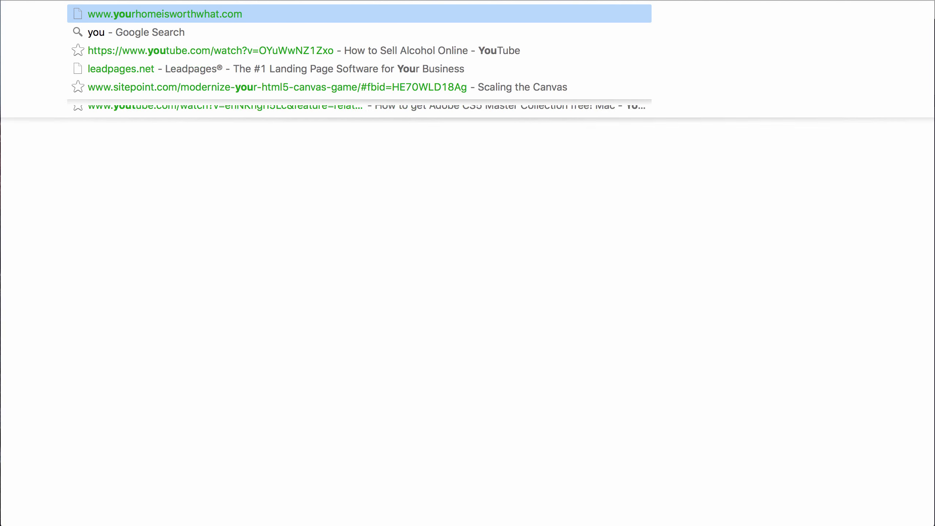
text(tube)
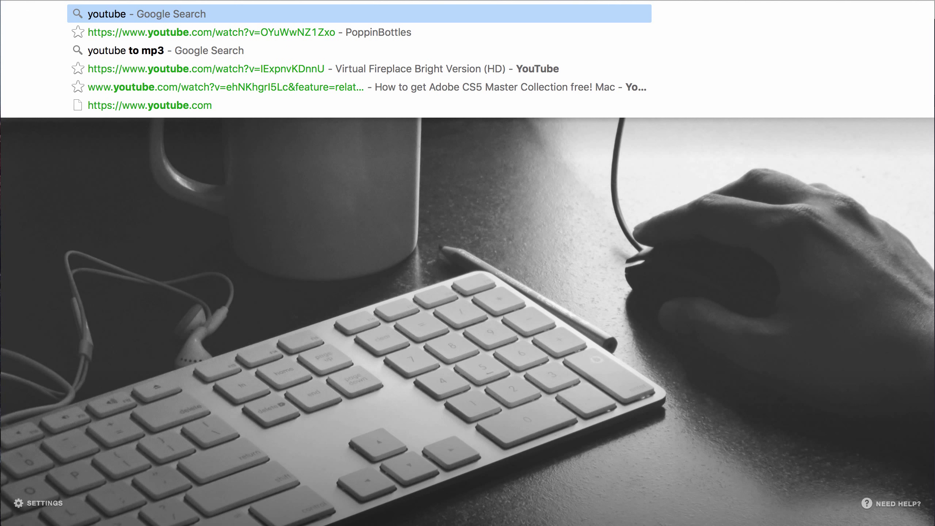
key(Down)
key(Return)
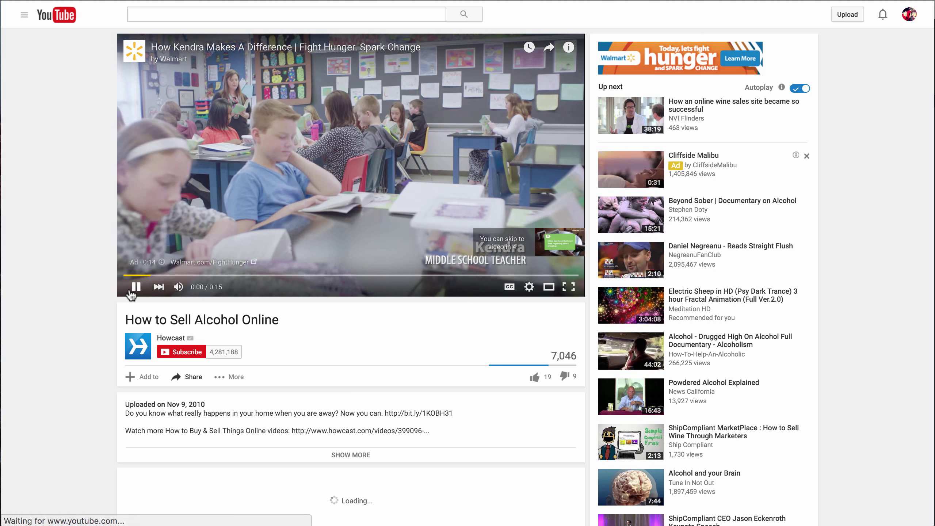
- Pause the YouTube video, get its 560 × 315 iframe embed code, and insert that code in the page's video section
click(133, 289)
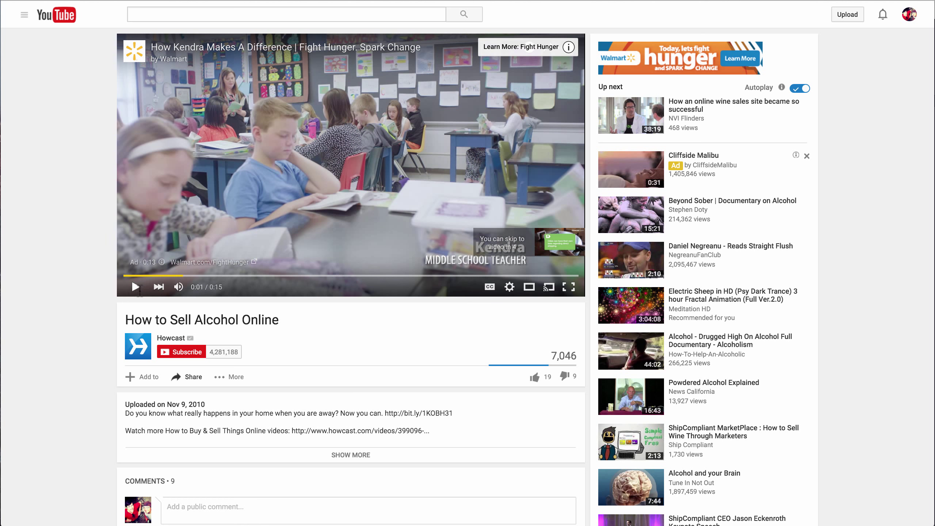
click(186, 383)
click(181, 406)
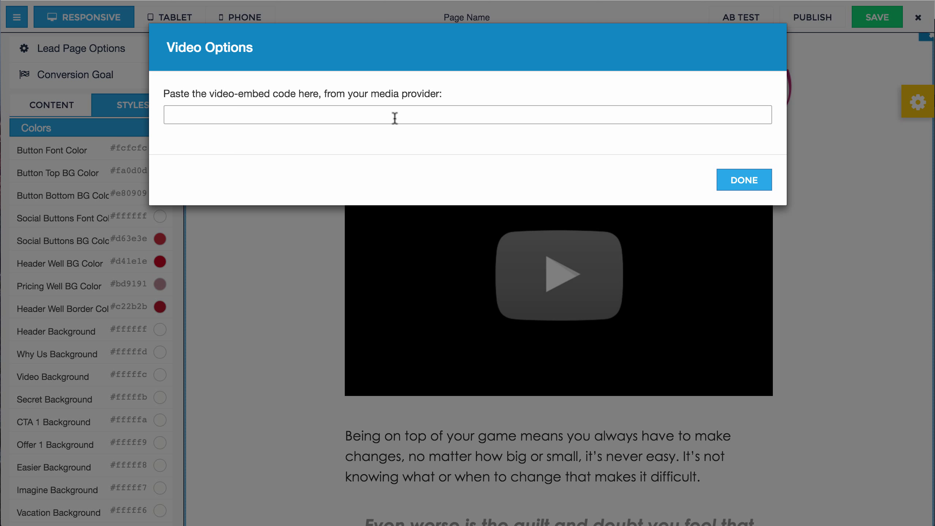
text(<iframe width="560" height="315" src="https://www.youtube.com/embed/DYaMW1ZZxo" frameborder="0" allowfullscreen></iframe>)
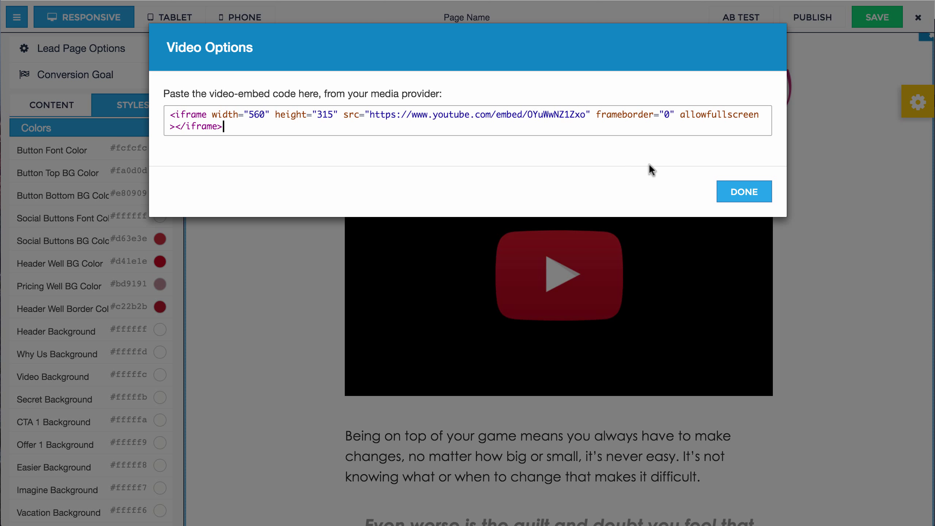
click(744, 180)
- Open the image options for the phone picture in the Imagine section from the page's content list
scroll(310, 258, down, 10)
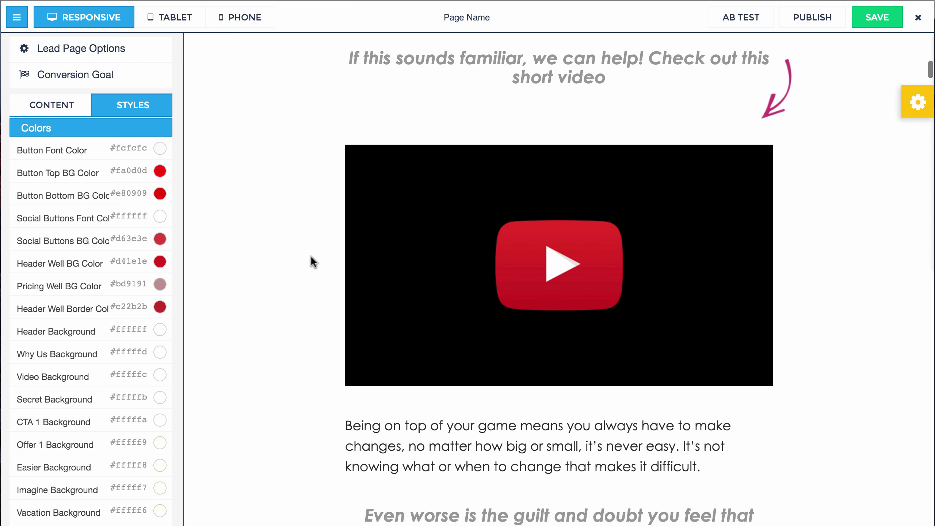
scroll(305, 257, down, 15)
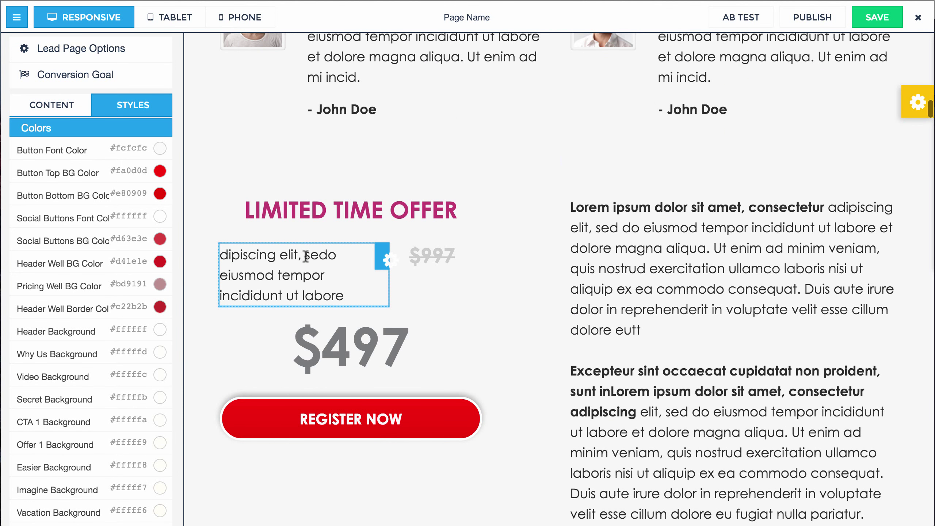
scroll(486, 260, down, 15)
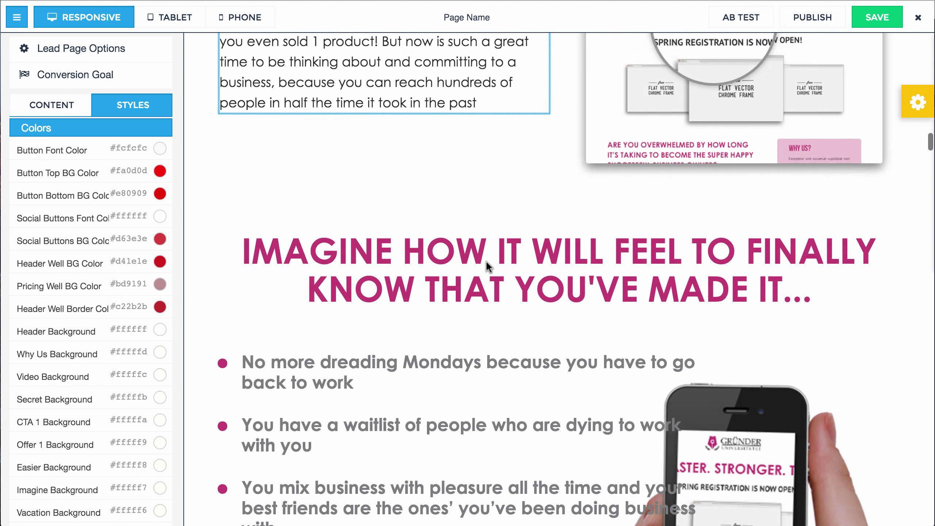
scroll(486, 260, down, 7)
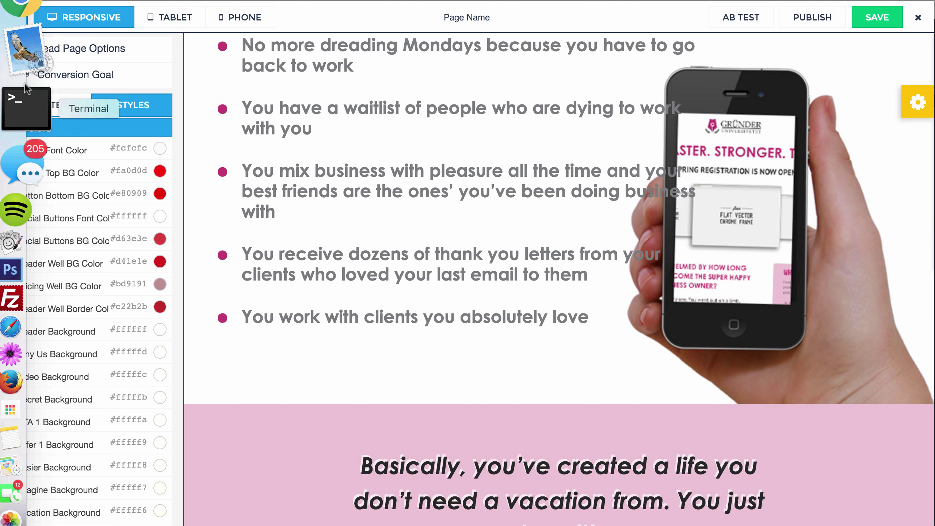
click(74, 107)
scroll(62, 232, down, 10)
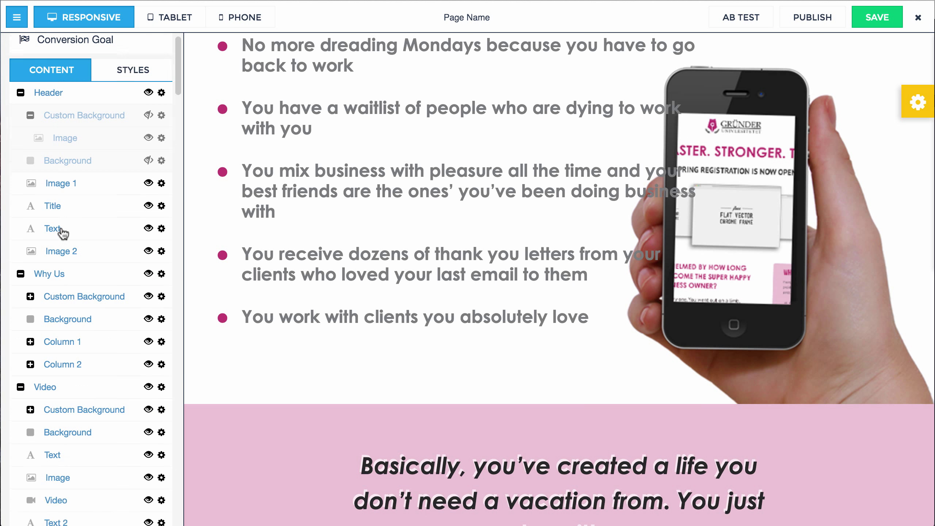
scroll(404, 188, up, 3)
scroll(404, 184, up, 1)
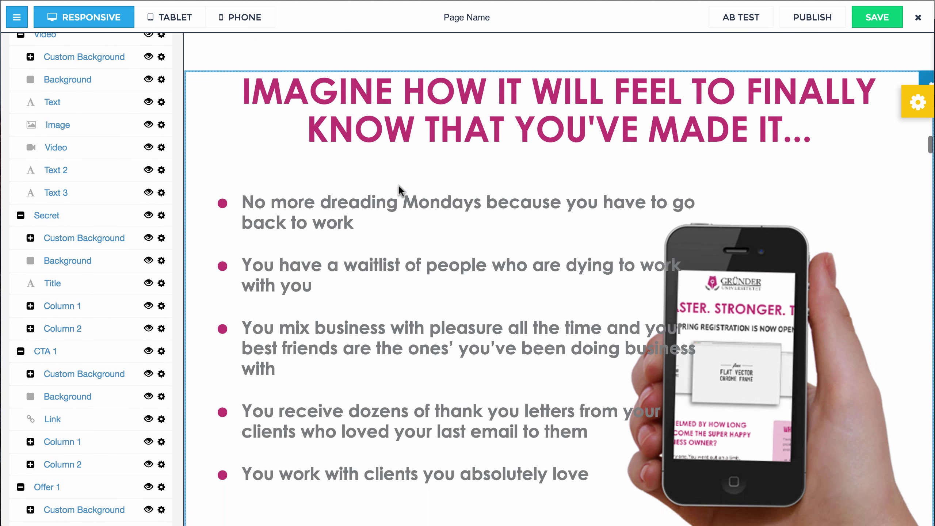
scroll(398, 184, down, 3)
scroll(94, 304, down, 12)
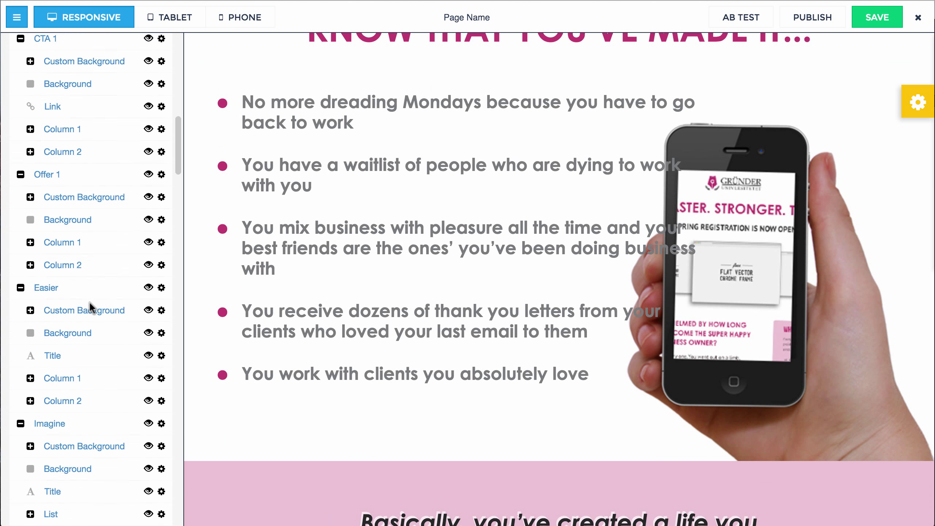
scroll(91, 305, down, 2)
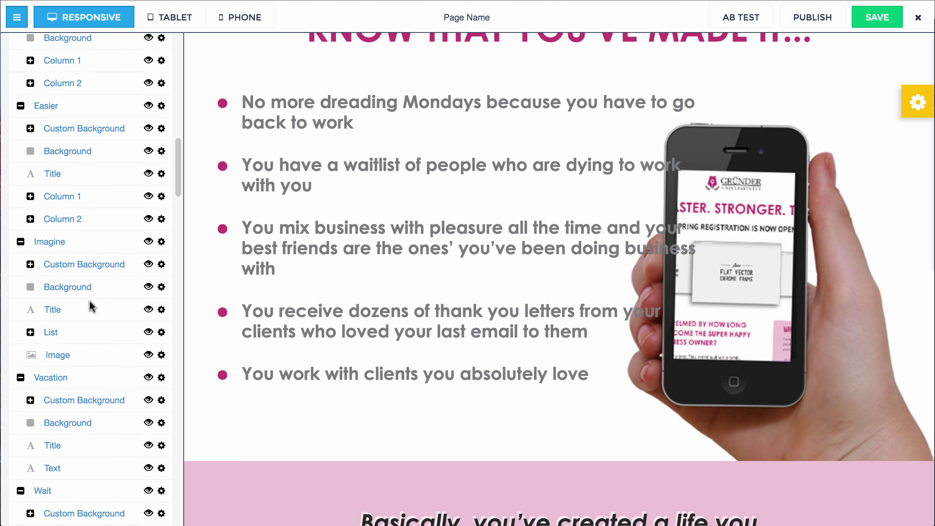
click(59, 355)
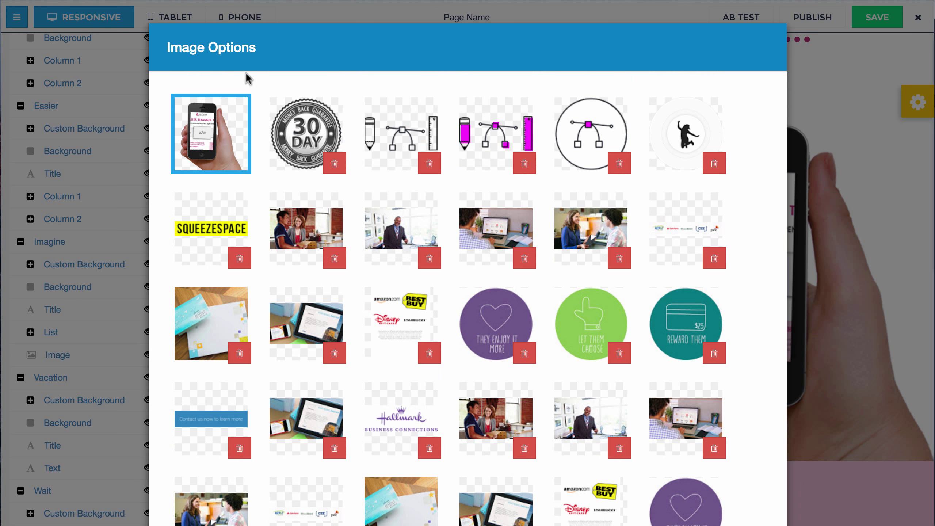
- Try the 30-day guarantee badge and the circled vector icon, and settle on the jumping-person silhouette as the Imagine section's image
click(299, 132)
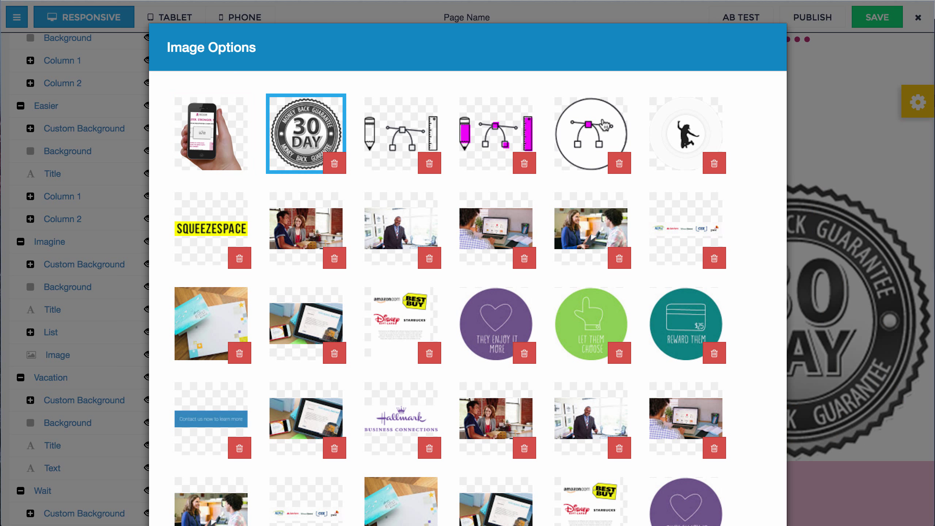
click(597, 132)
scroll(611, 300, down, 10)
scroll(611, 300, up, 10)
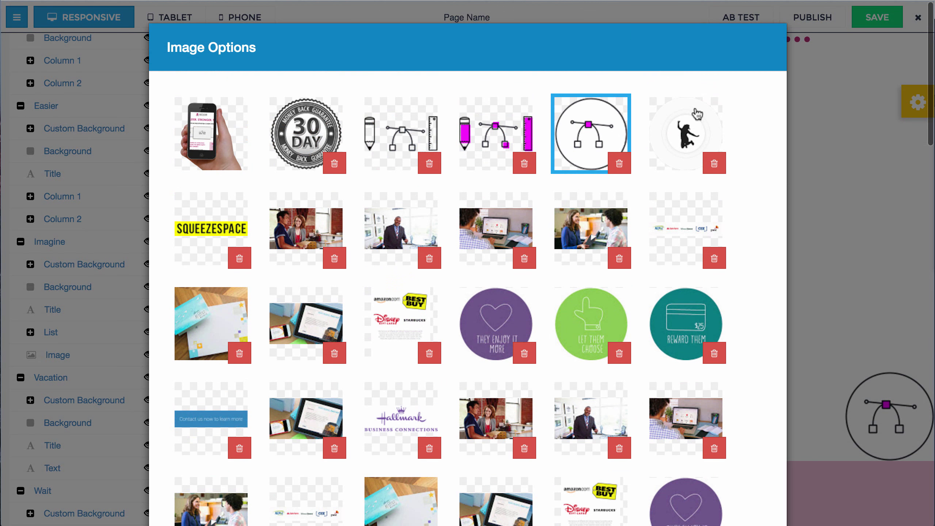
click(698, 117)
scroll(526, 293, down, 10)
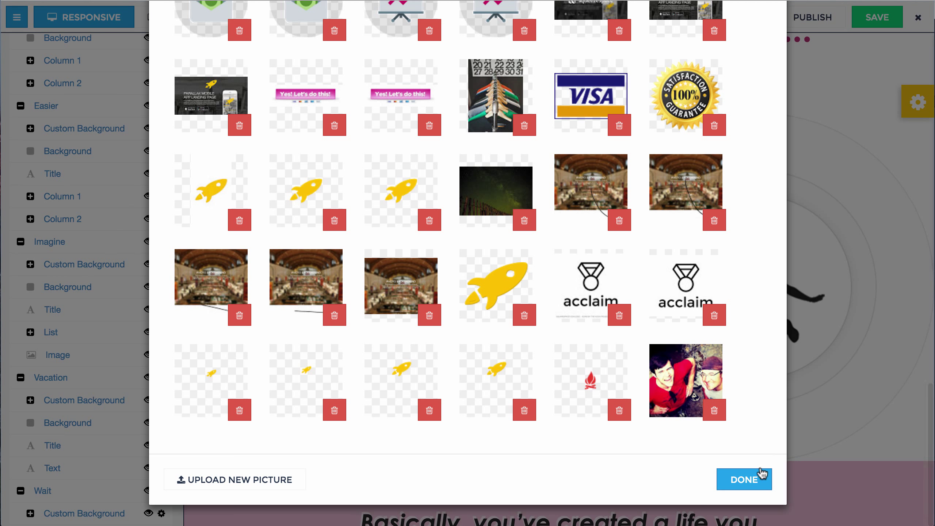
click(761, 474)
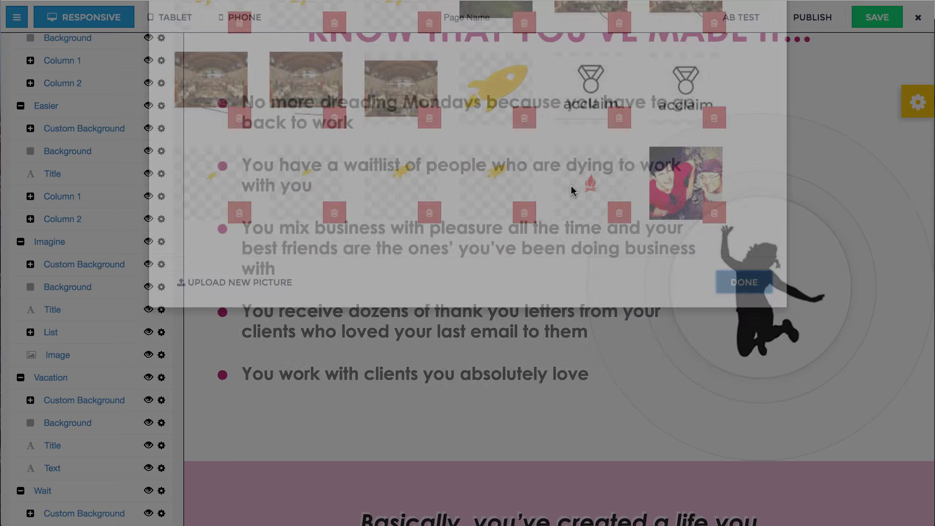
- Replace the tilted phone image in the Take Action section with the yellow SQUEEZESPACE logo
scroll(699, 292, down, 5)
scroll(681, 296, down, 15)
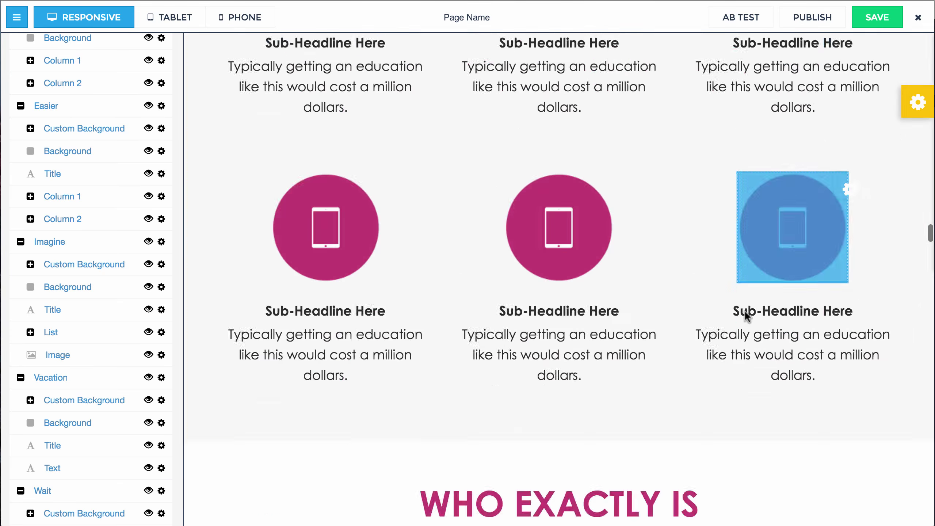
scroll(741, 319, down, 20)
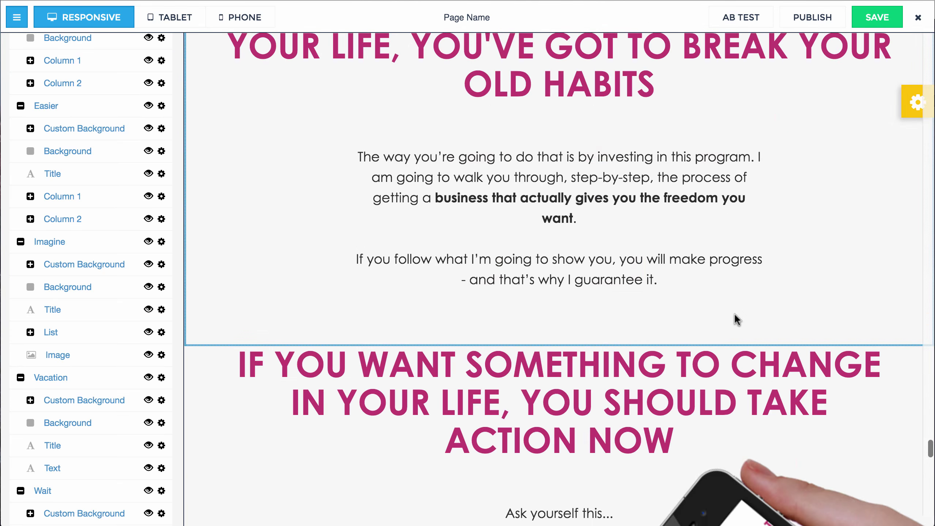
scroll(734, 317, up, 3)
scroll(735, 318, up, 8)
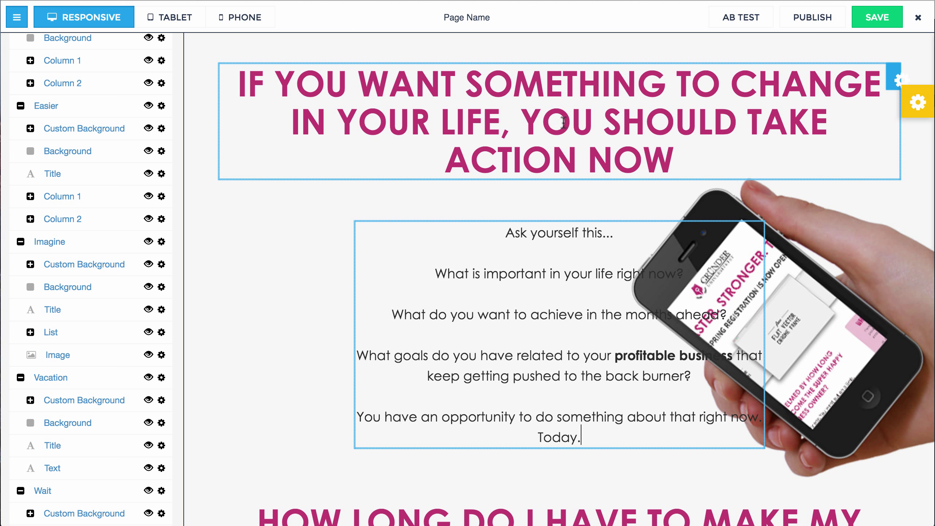
scroll(78, 313, down, 15)
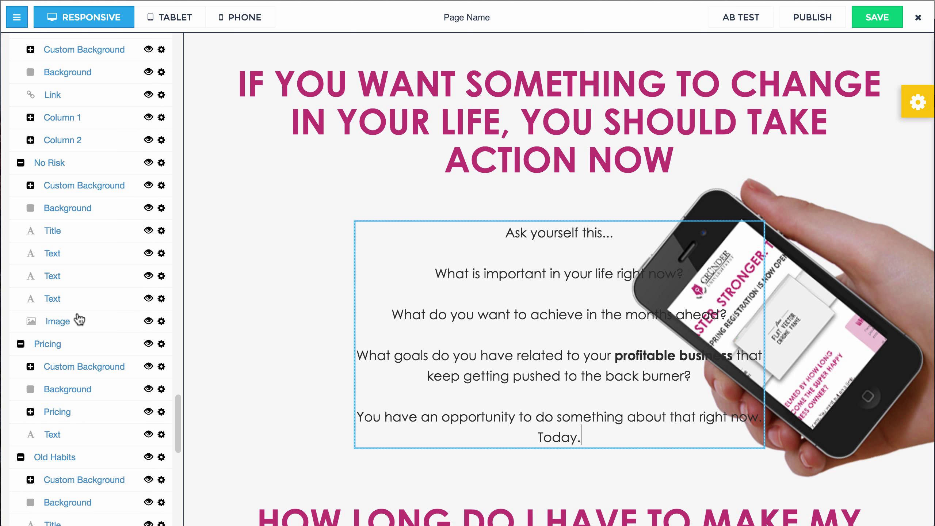
scroll(77, 318, down, 8)
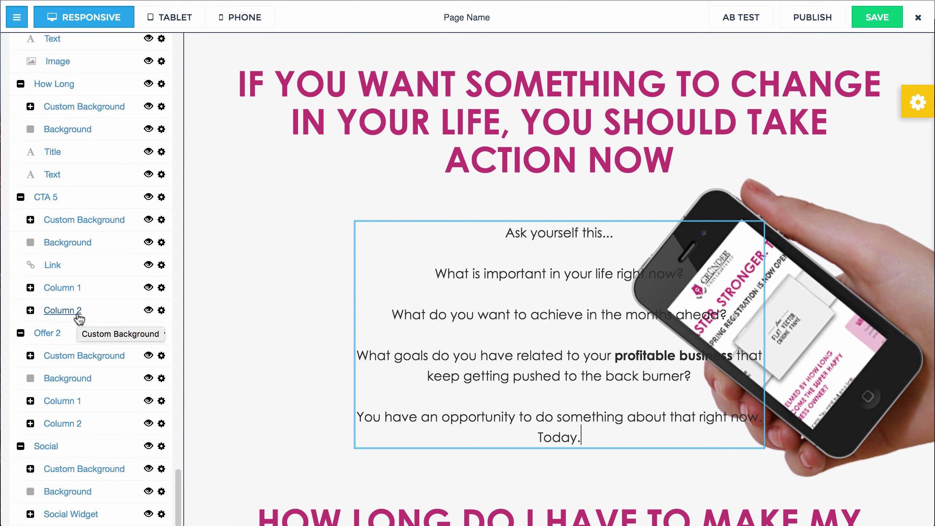
scroll(64, 248, up, 8)
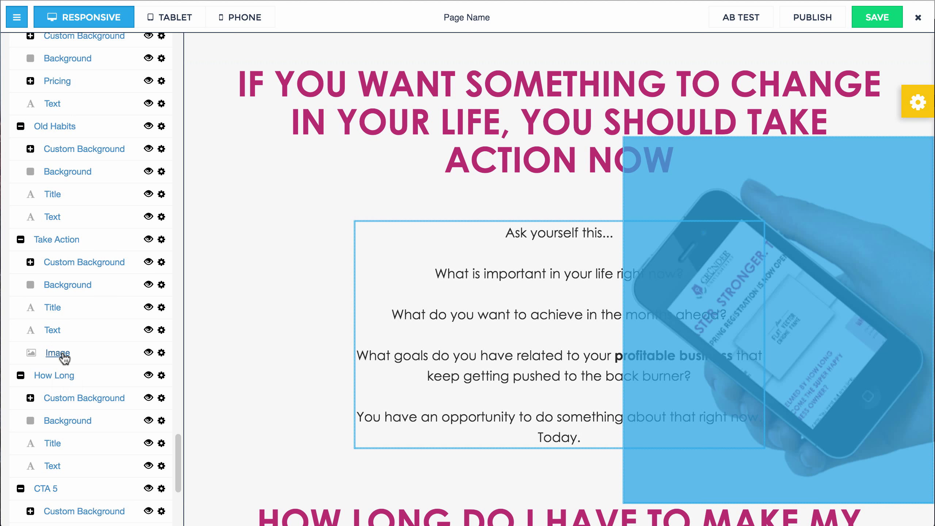
click(59, 352)
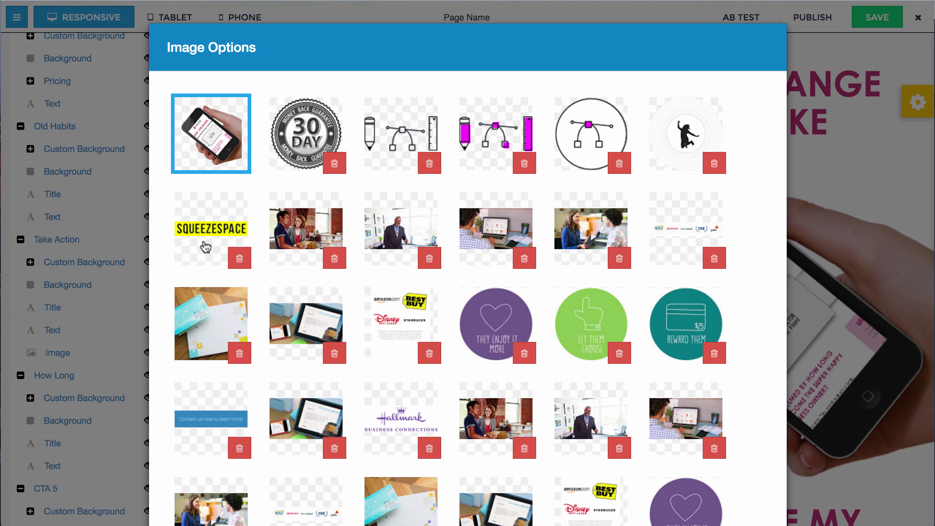
click(209, 231)
scroll(443, 317, down, 20)
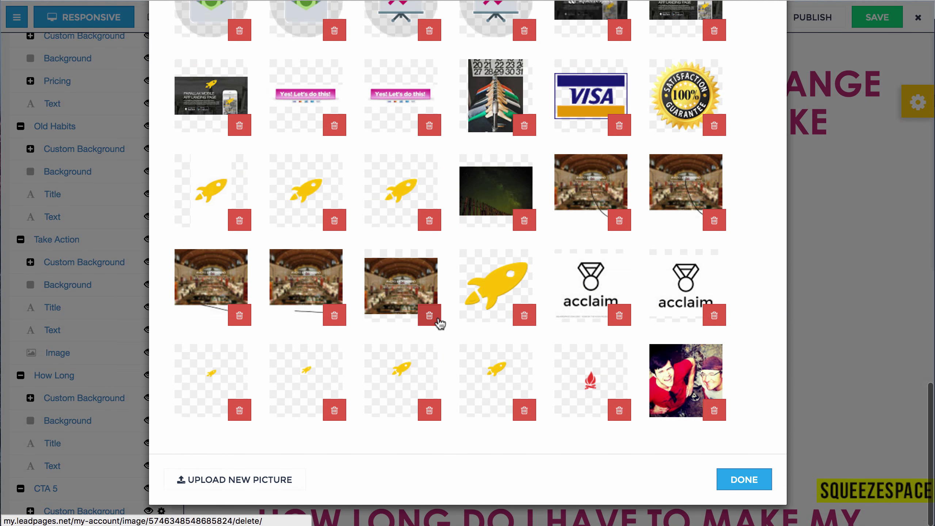
click(734, 480)
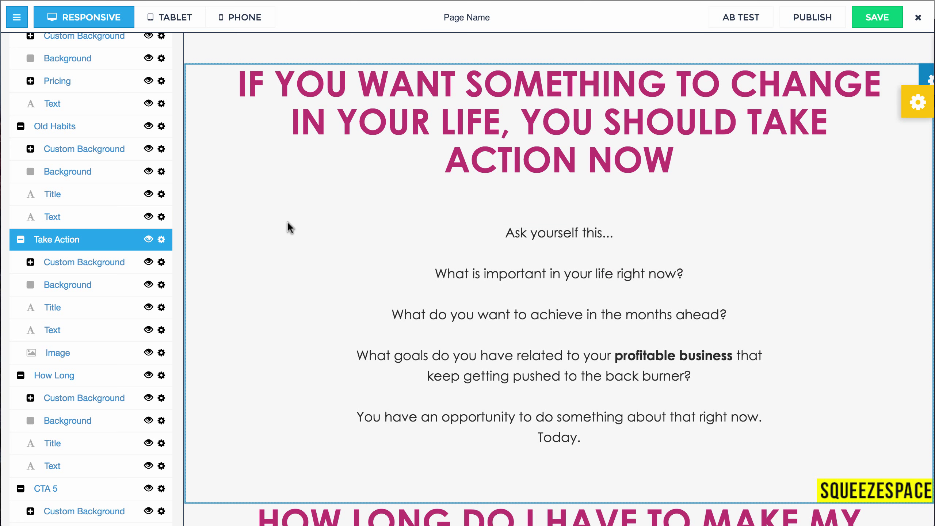
- Return to the page header and view the image options of the browser-frames picture, keeping the current image
scroll(287, 220, up, 10)
scroll(283, 226, up, 15)
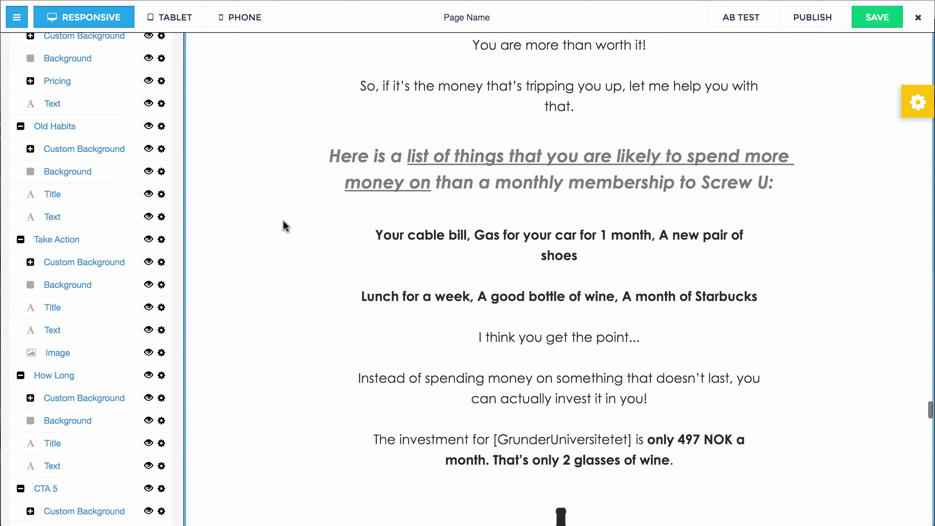
scroll(280, 219, up, 15)
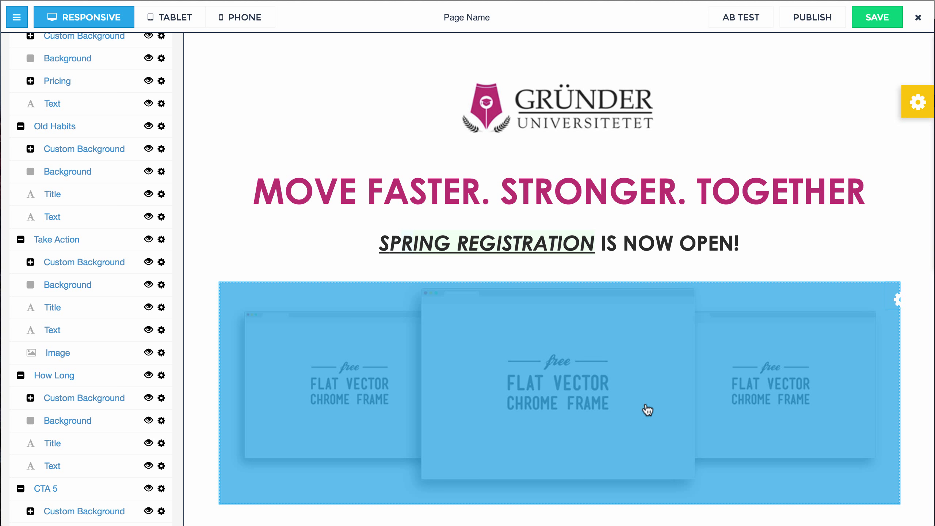
click(622, 401)
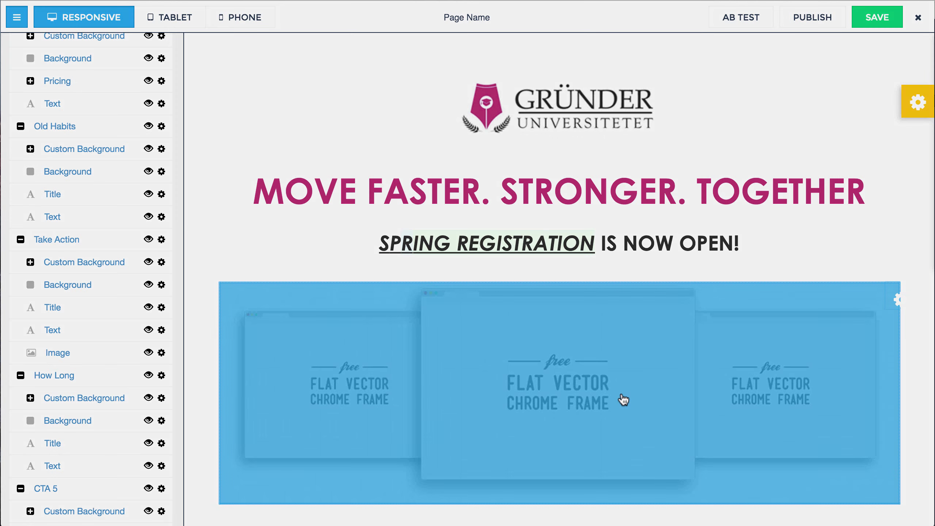
scroll(484, 368, down, 10)
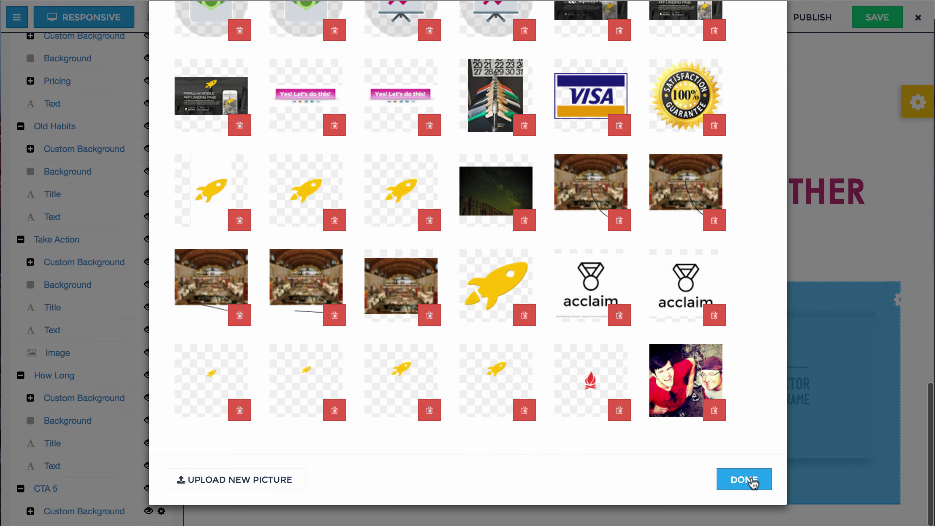
click(746, 479)
- Insert the sample text "asdfsadfasd dsf" before the final R of FASTER in the header title
click(456, 189)
text(asdfsadfasd dsfR.)
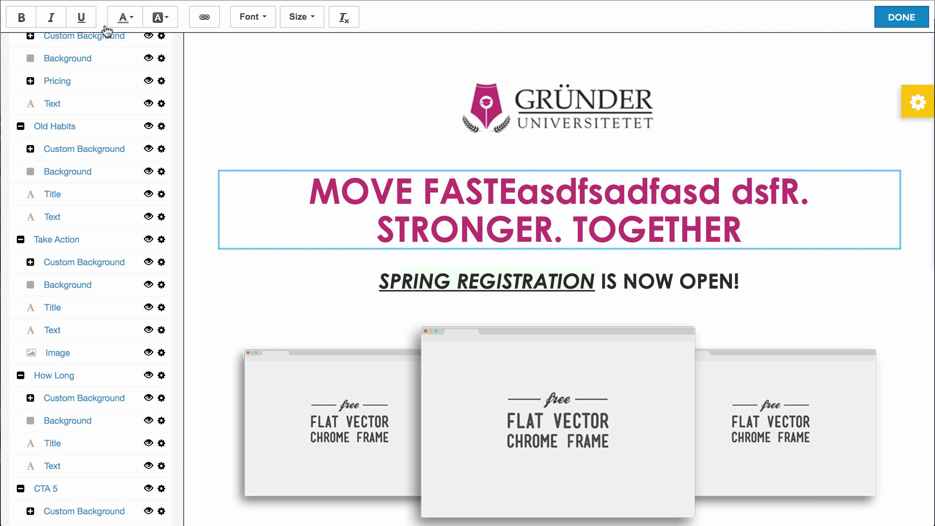
- Hide the editing sidebar and examine the page at full width from the header down to the video section
click(16, 21)
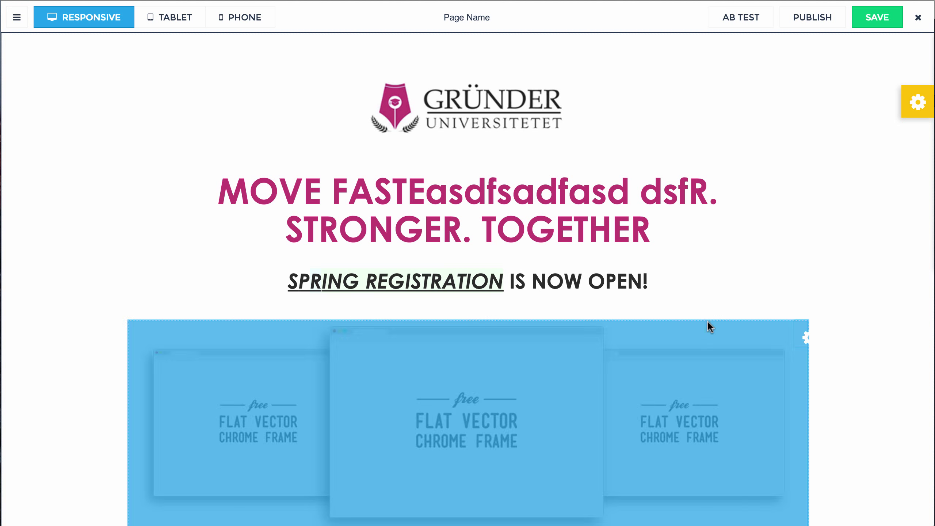
scroll(852, 283, down, 15)
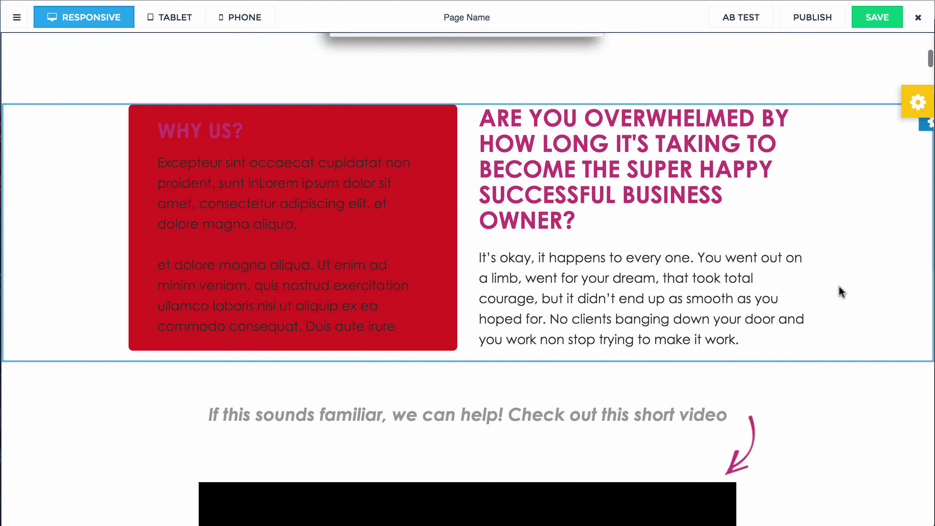
scroll(813, 290, down, 2)
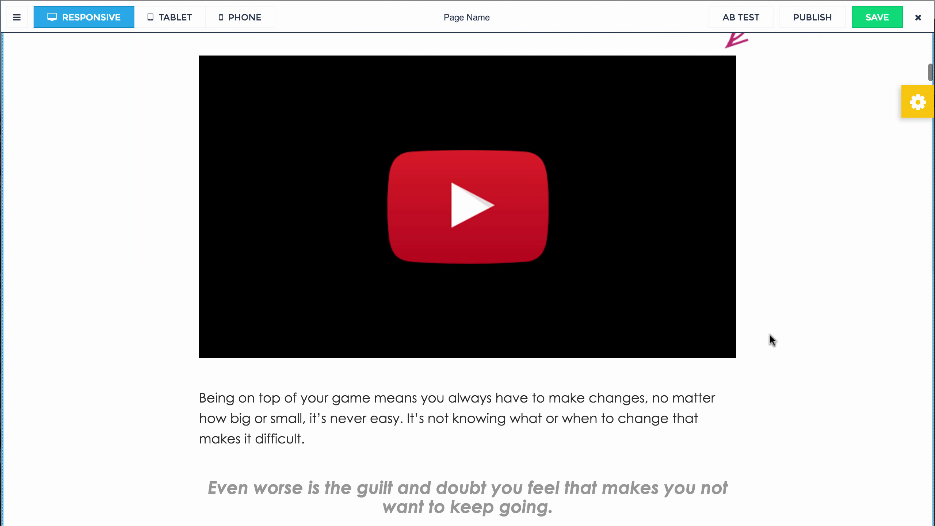